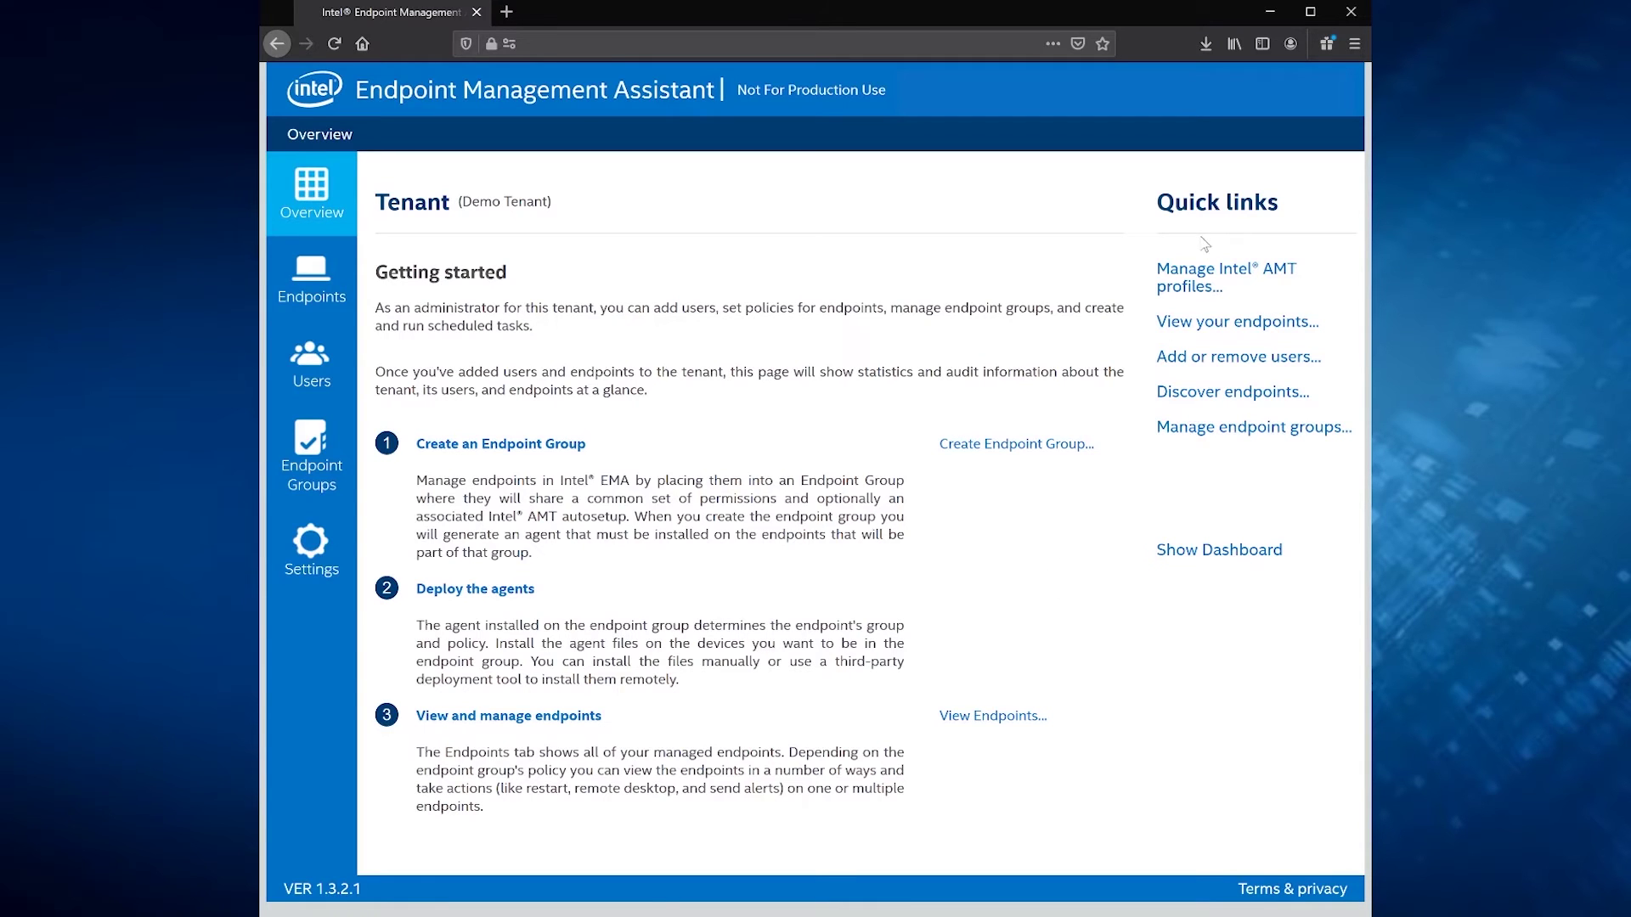
Step: Create a new Intel AMT profile with name and description 'Remote workers'
left_click(1197, 286)
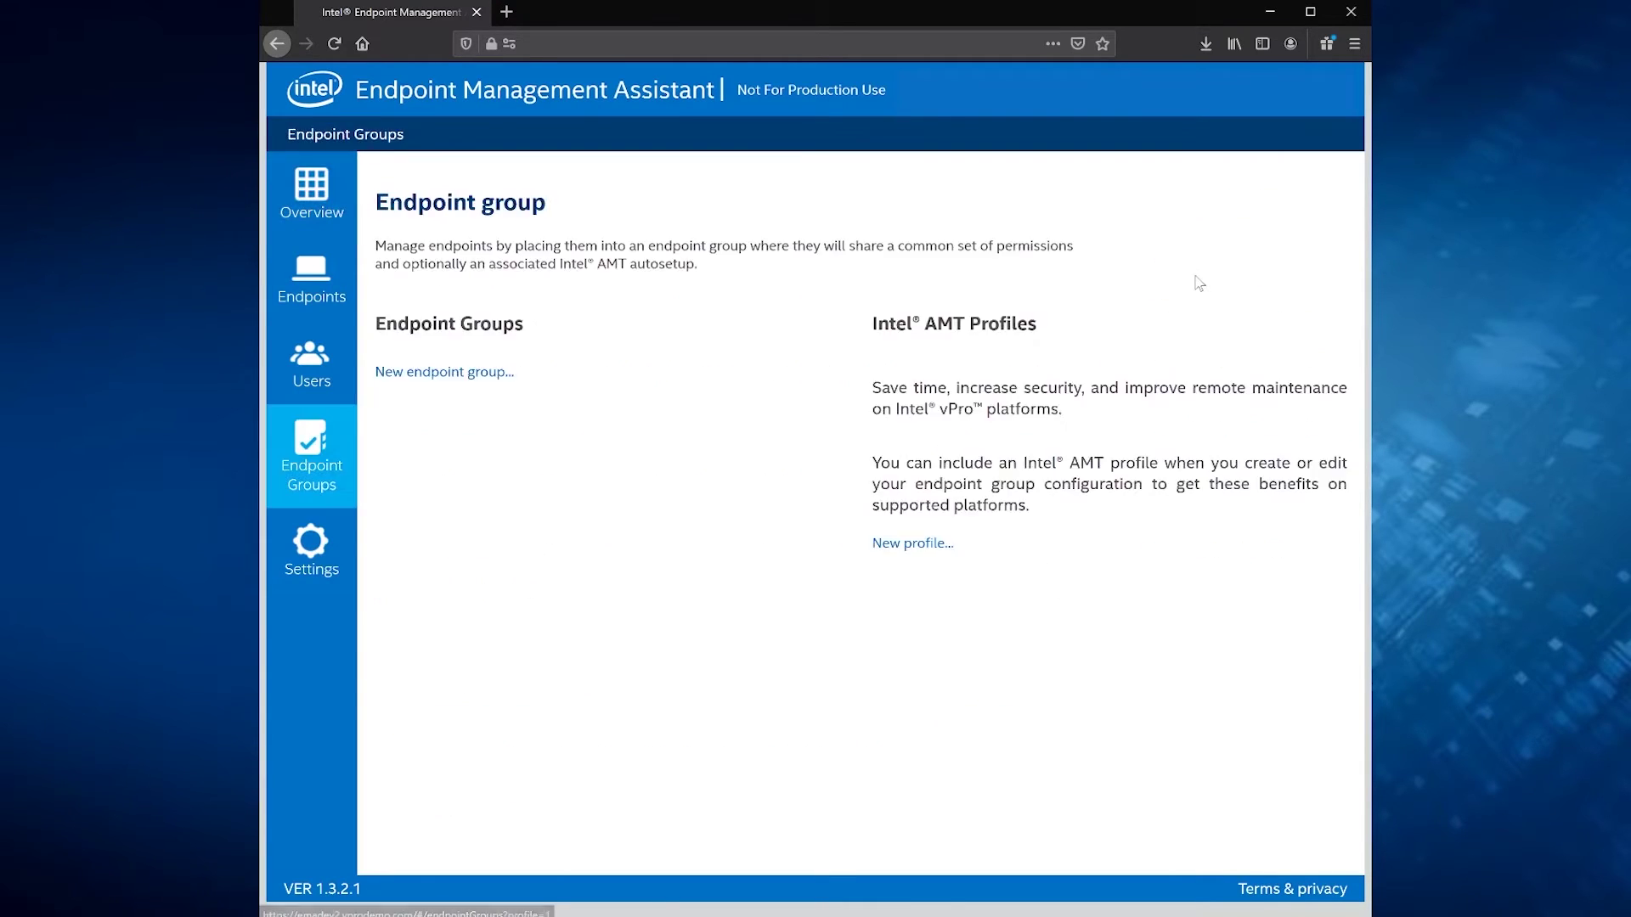
left_click(918, 549)
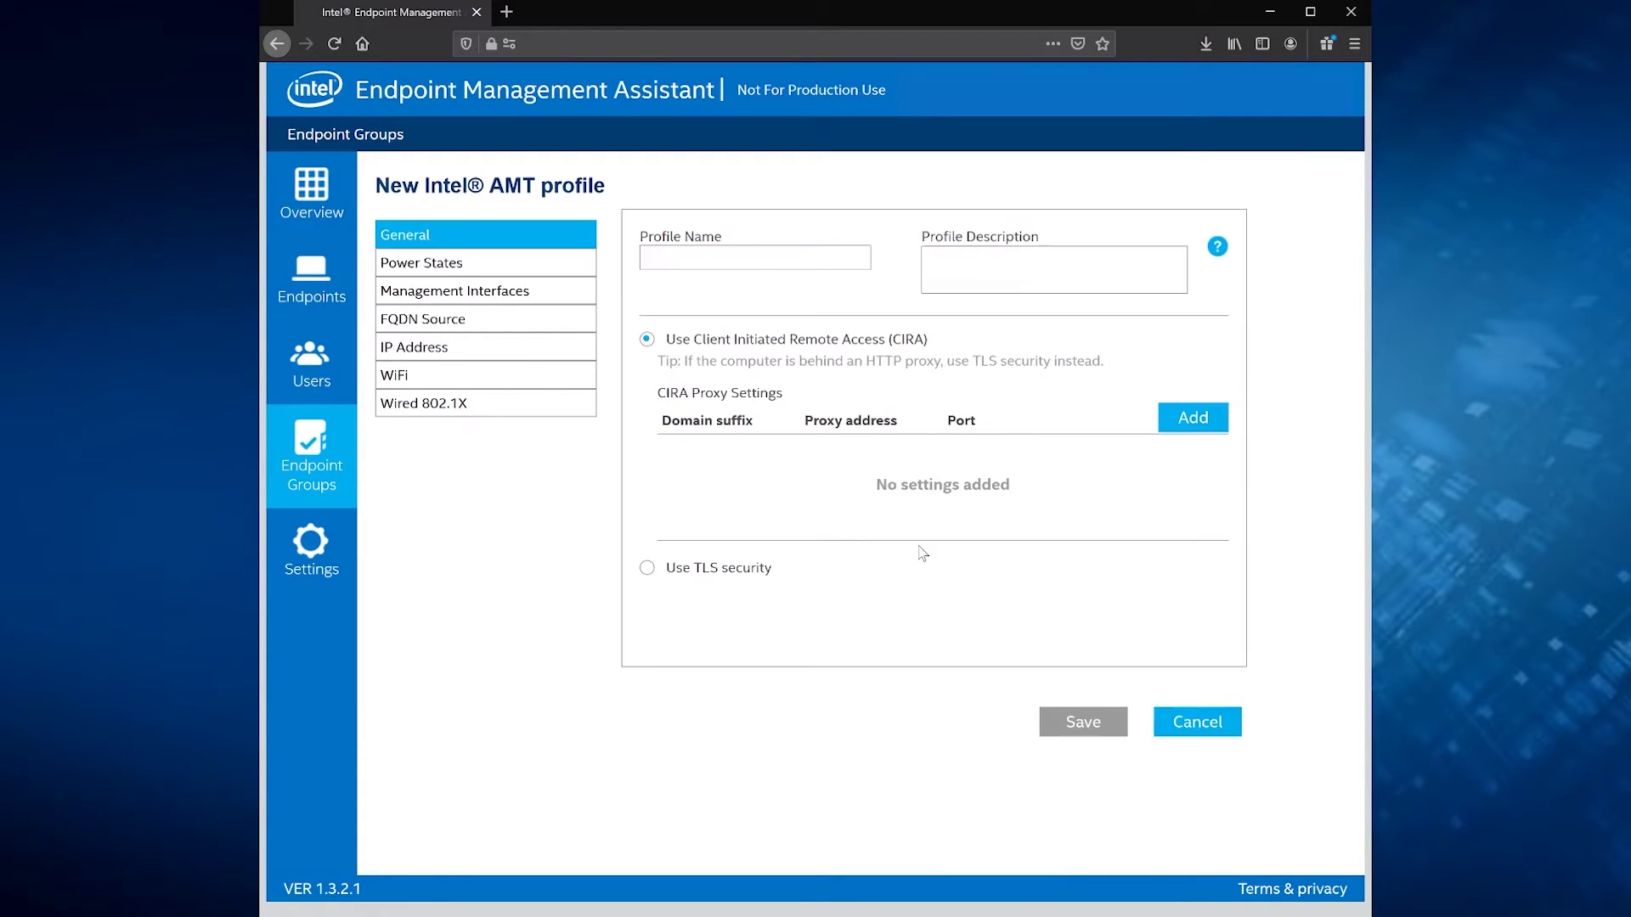
left_click(791, 258)
type("Remote workers")
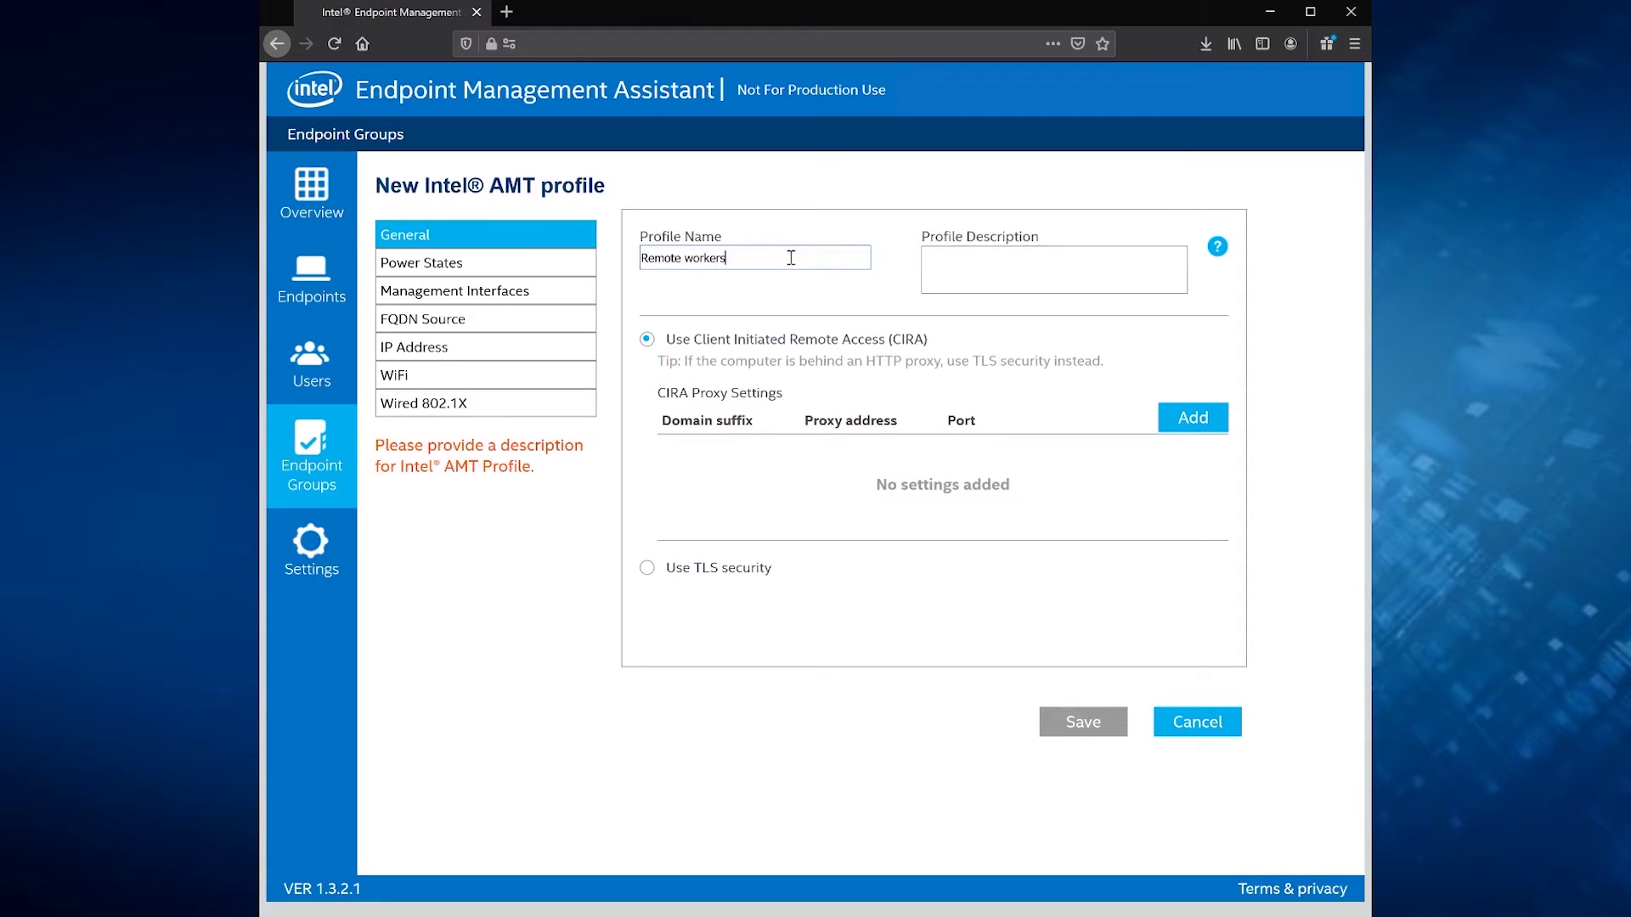
key("Tab")
type("Remote wor")
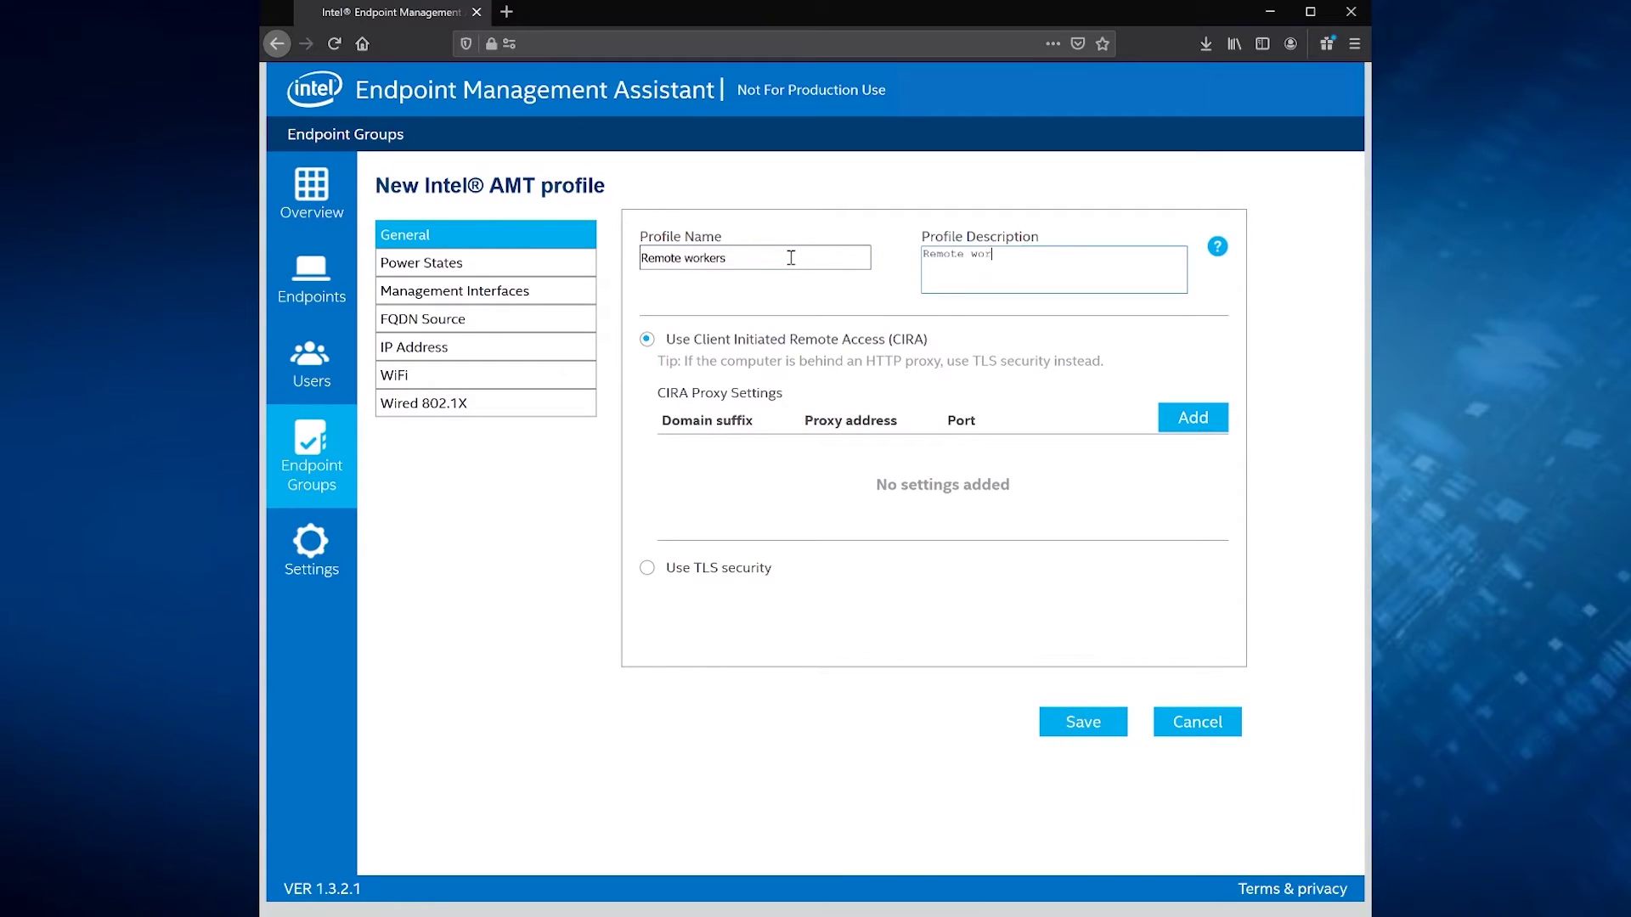
type("kers")
Step: Enable KVM with user consent (300-second timeout), web UI, SOL and IDE/USB redirection
left_click(588, 296)
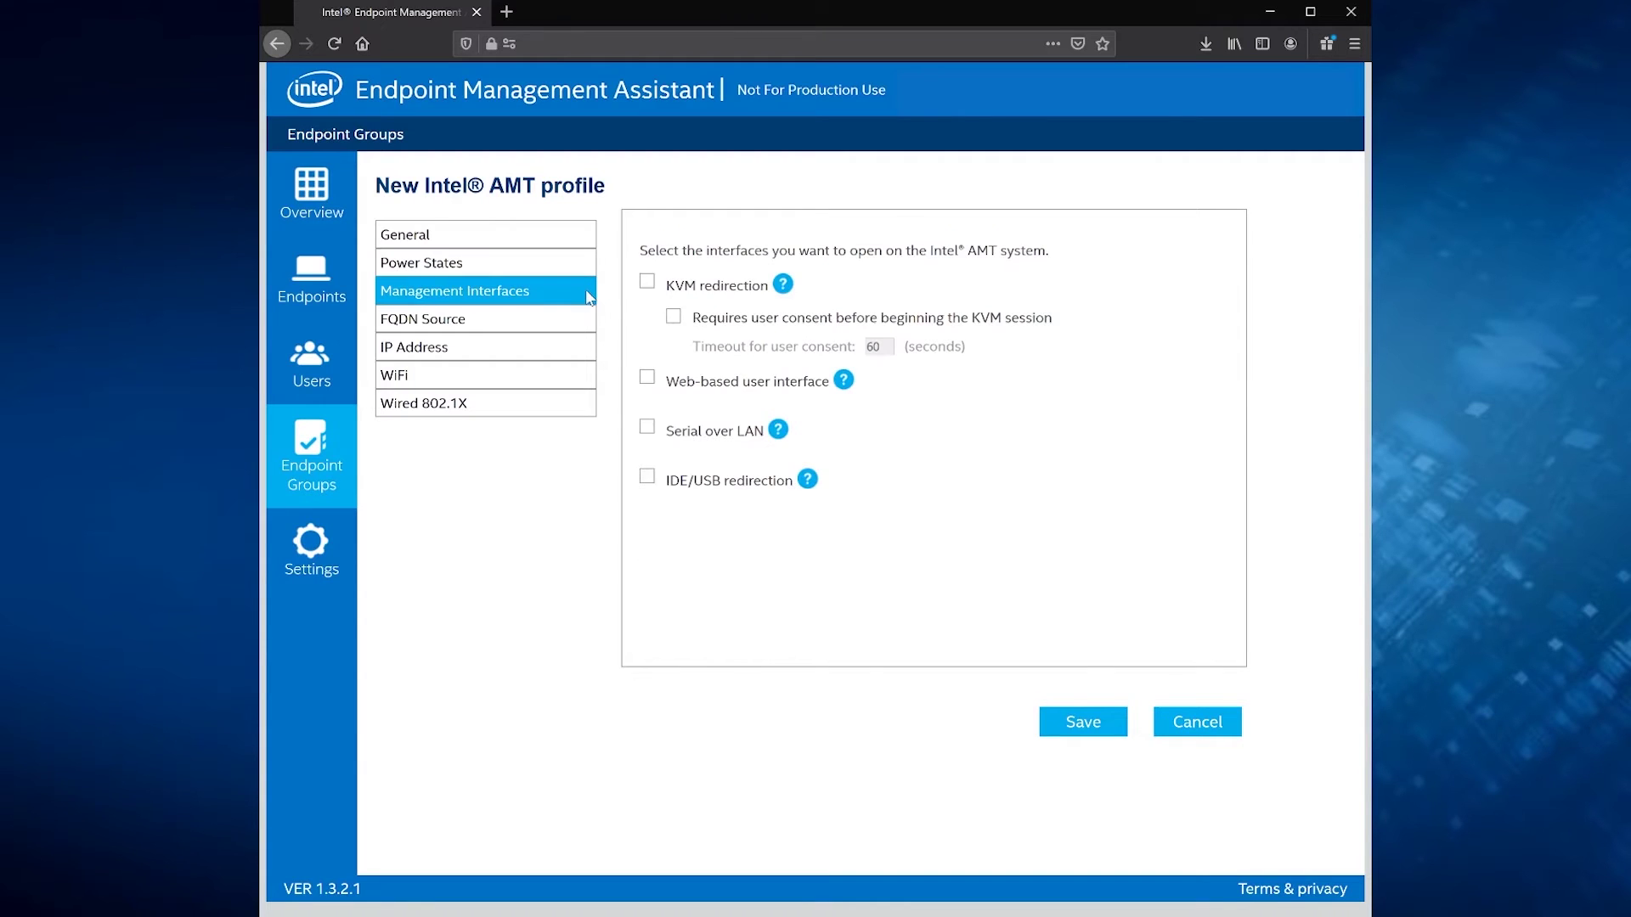
left_click(647, 282)
left_click(673, 318)
left_click(647, 378)
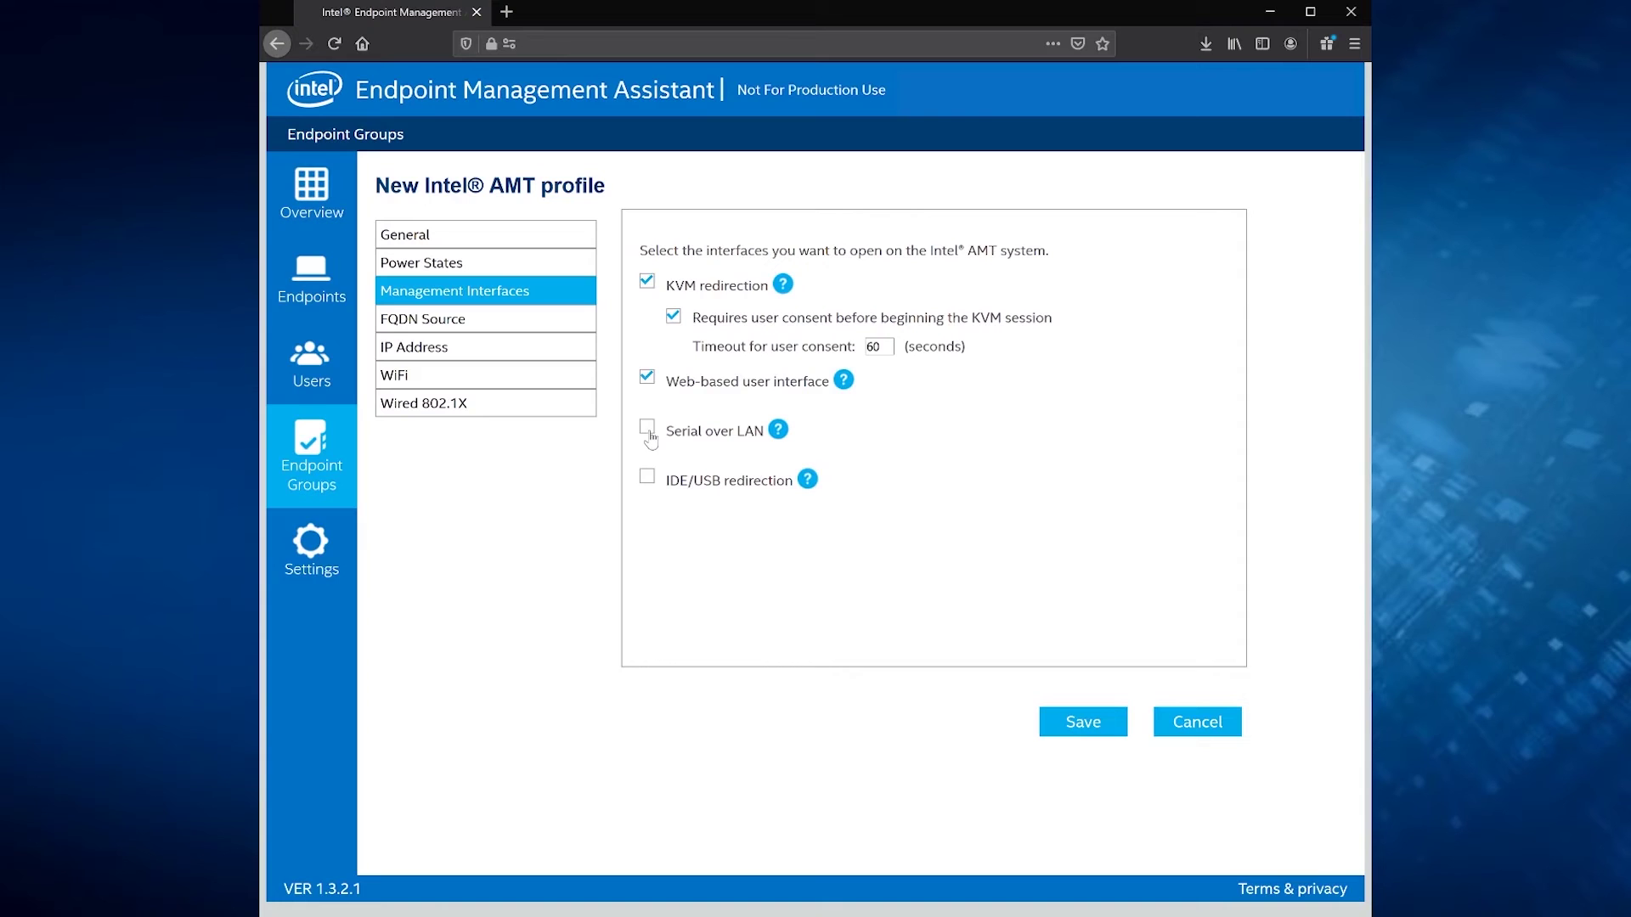
left_click(648, 429)
left_click(647, 477)
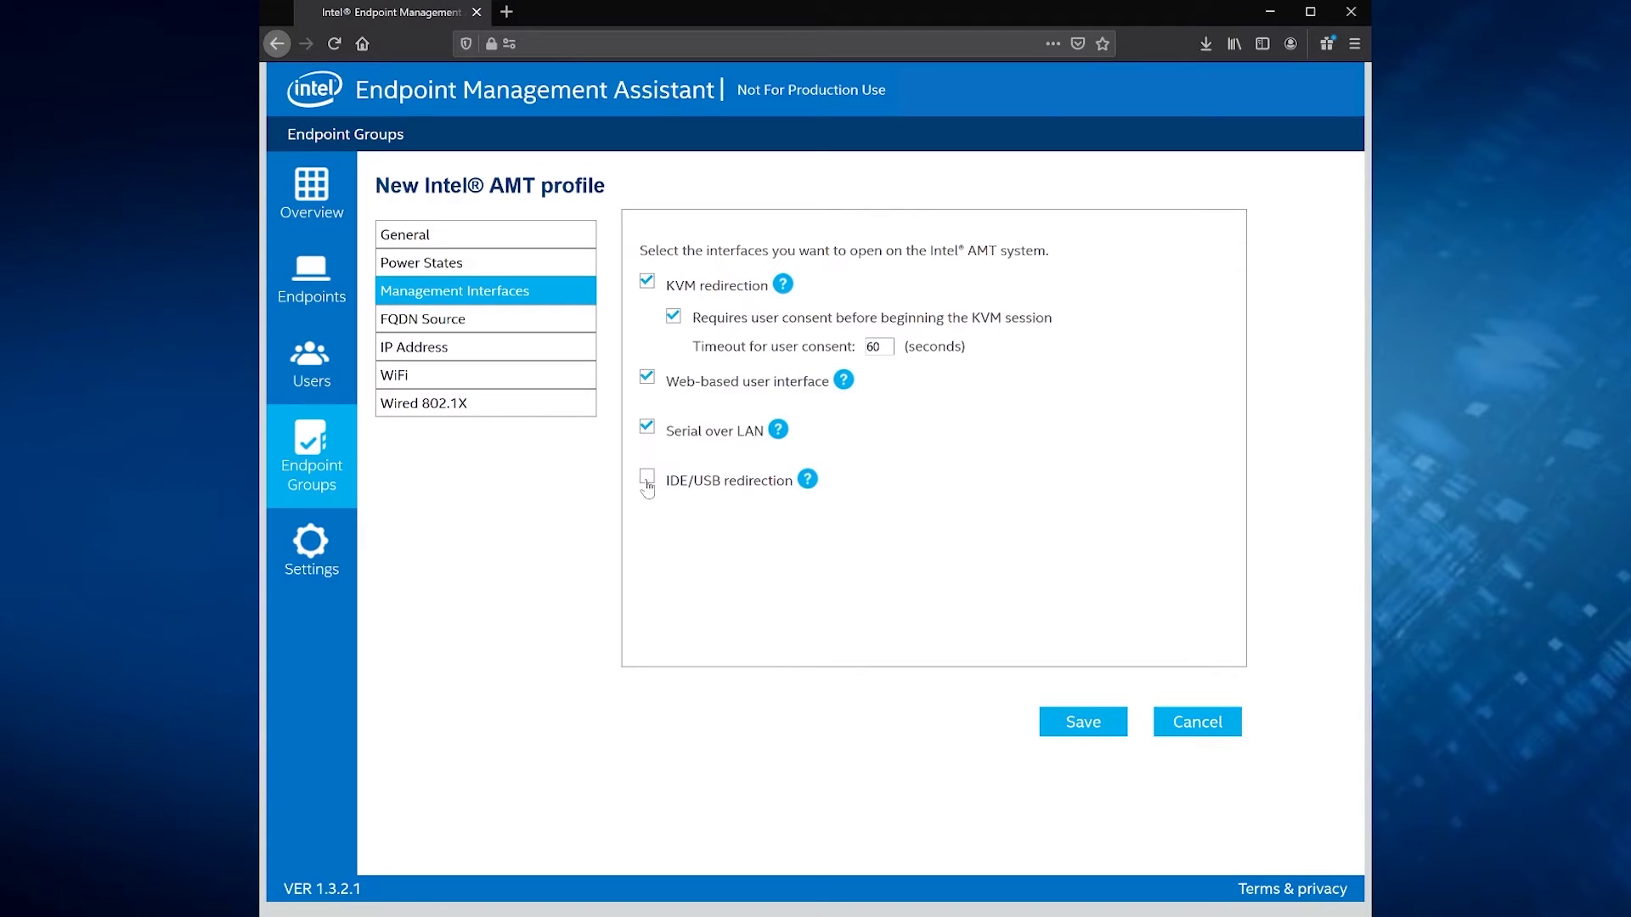
double_click(880, 348)
type("300")
Step: Enable WiFi sync with host profiles and WiFi in all power states, then save the profile
left_click(552, 384)
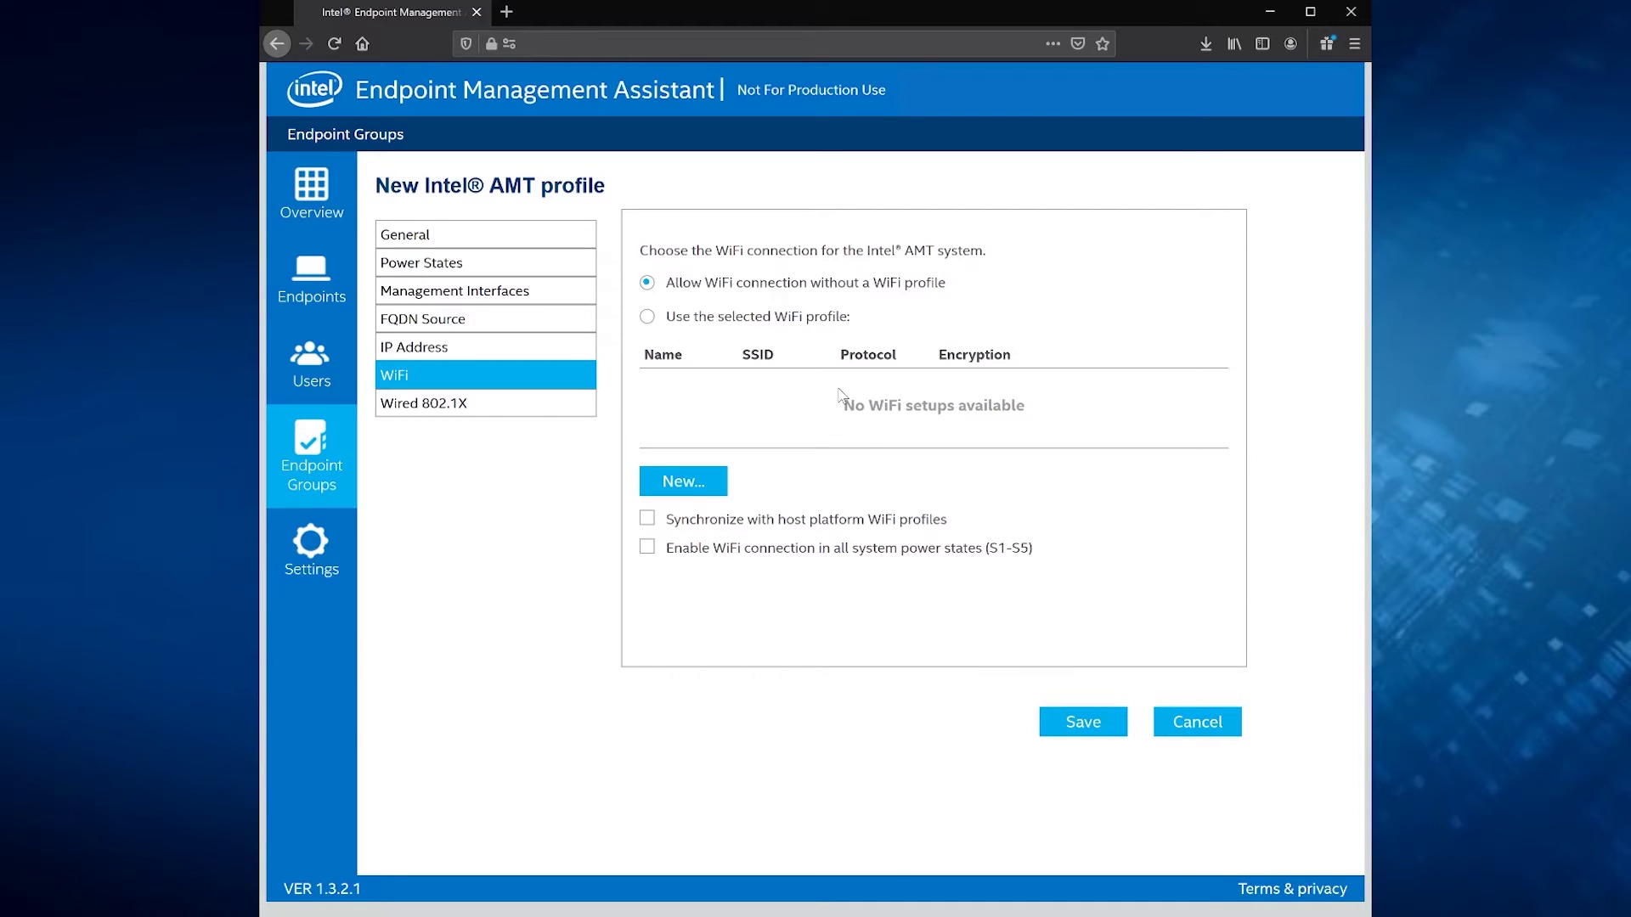
left_click(648, 527)
left_click(647, 550)
left_click(1122, 734)
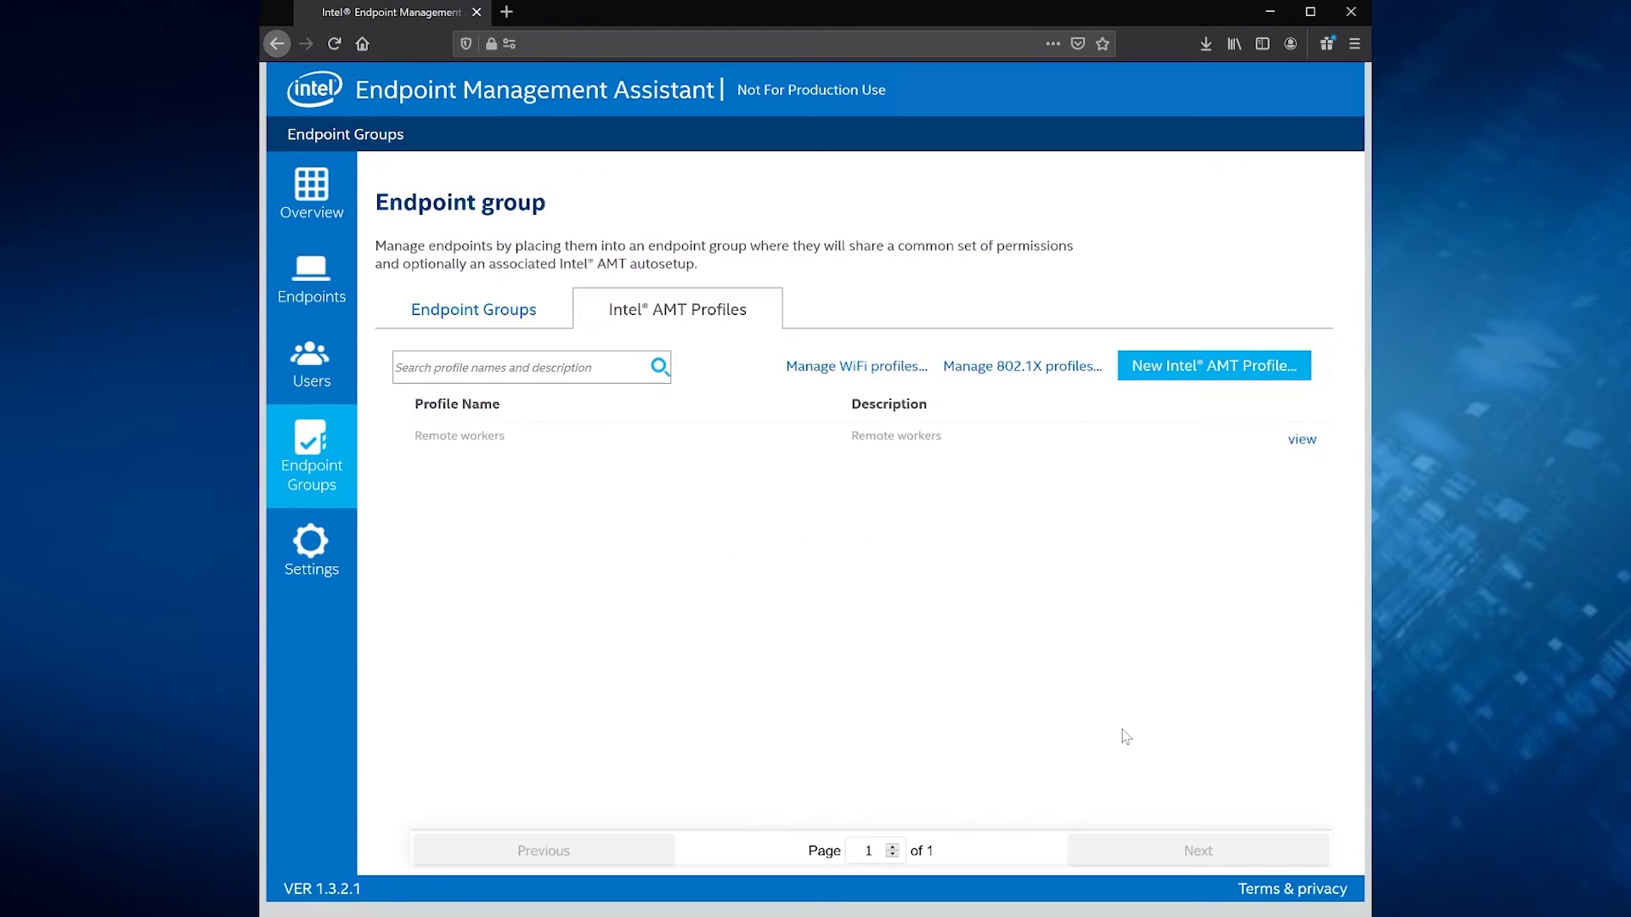
Step: Start a new endpoint group with name and description 'Remote workers'
left_click(498, 319)
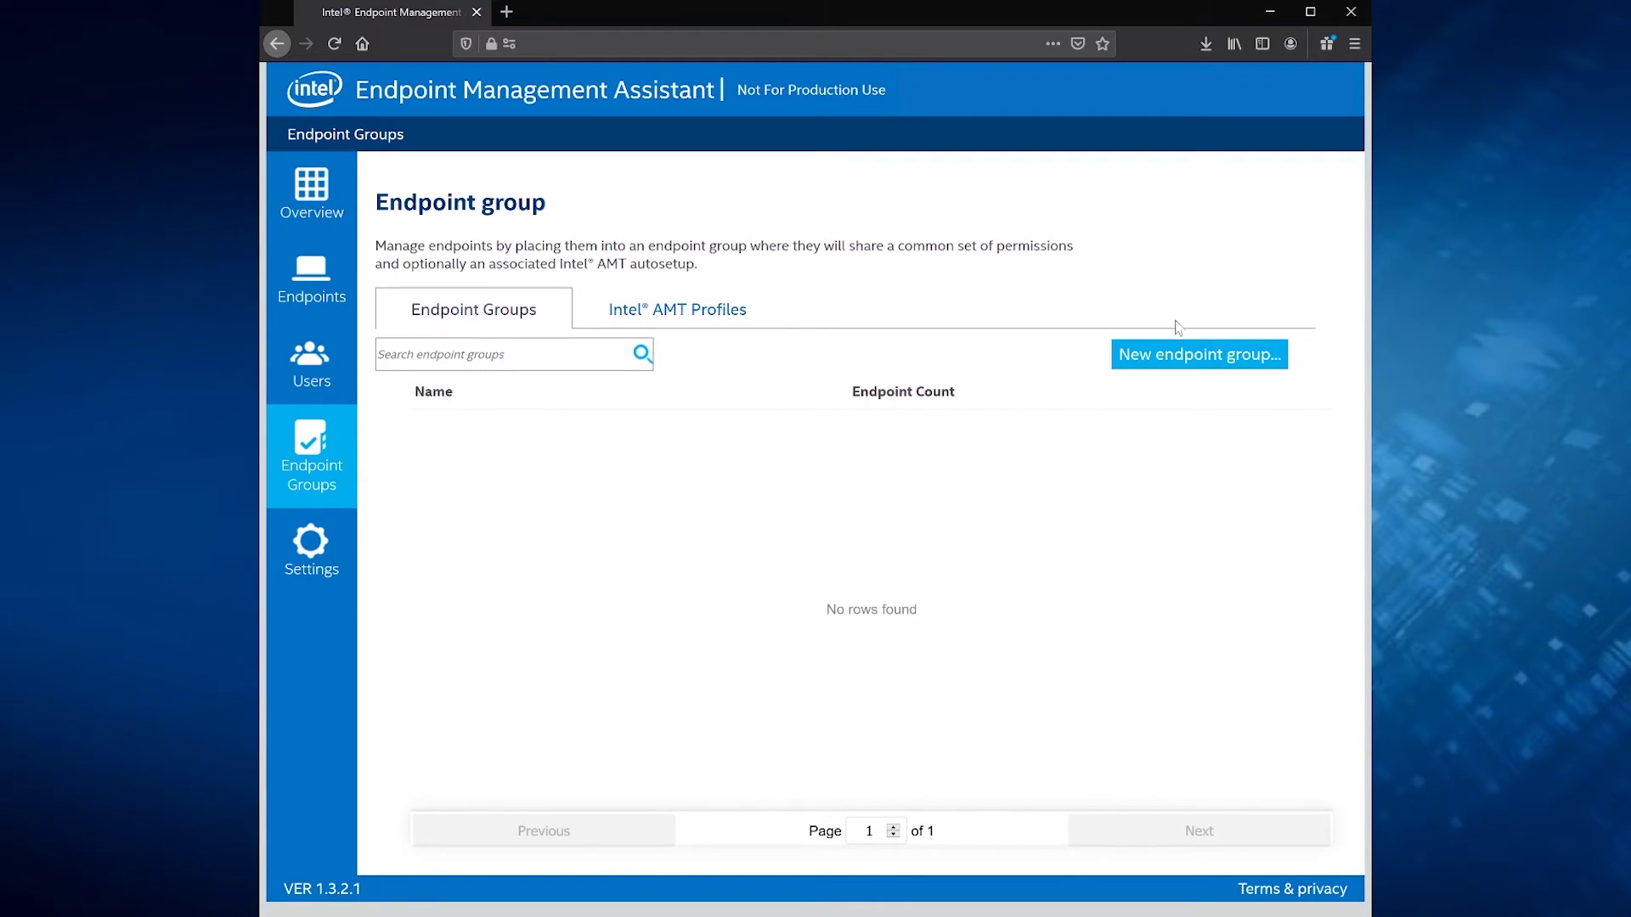
left_click(1172, 354)
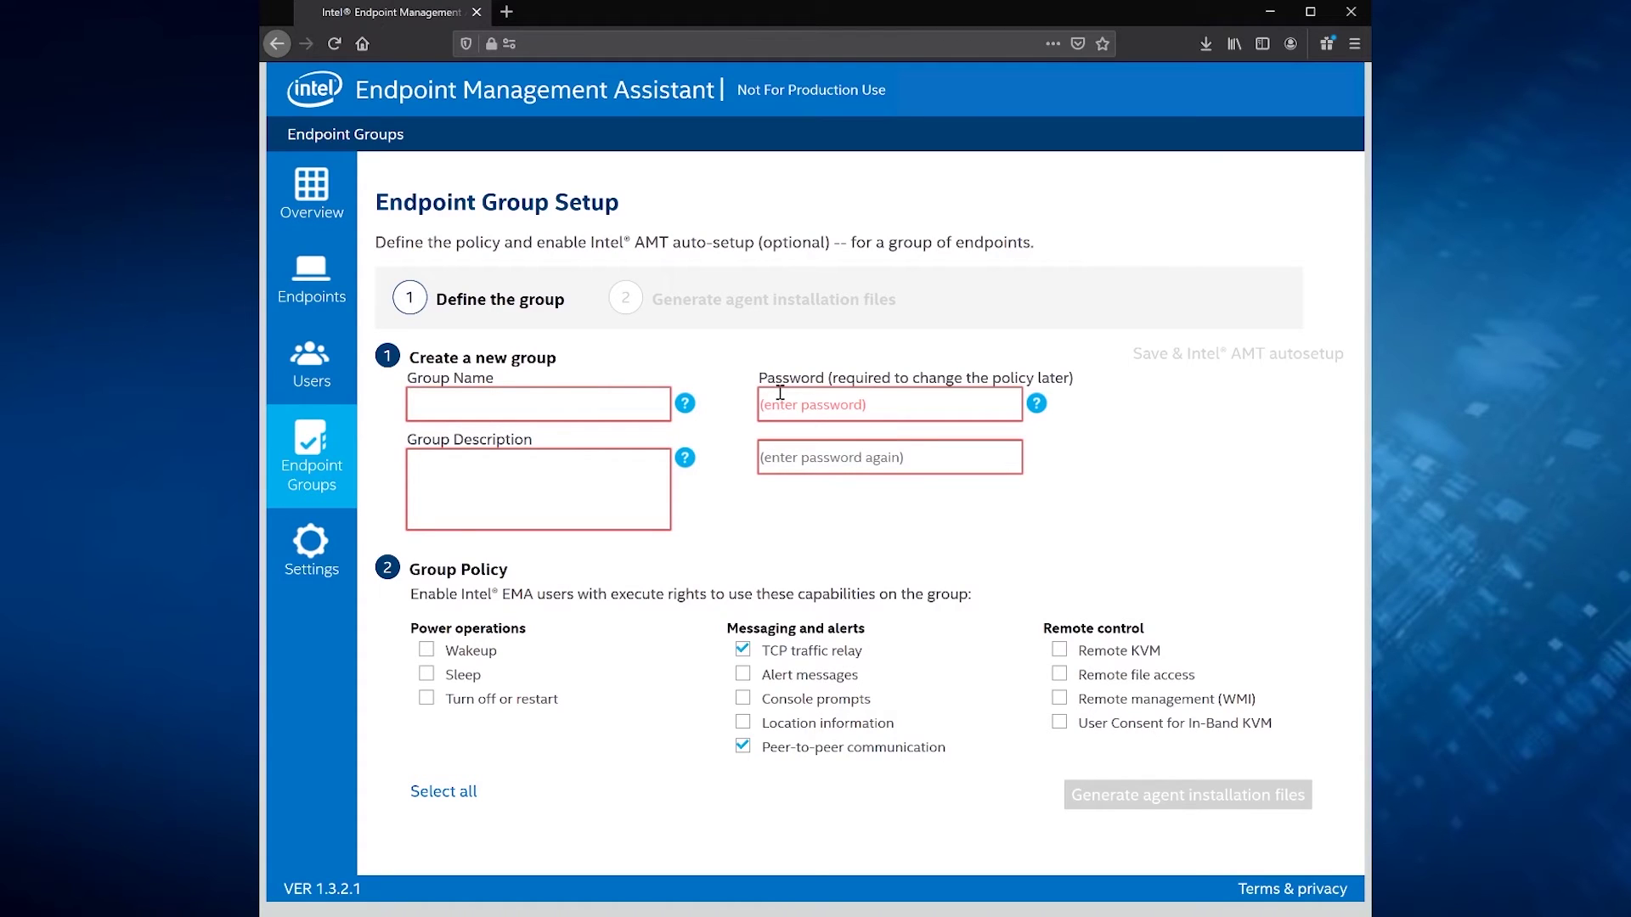
left_click(598, 406)
type("Remote workers")
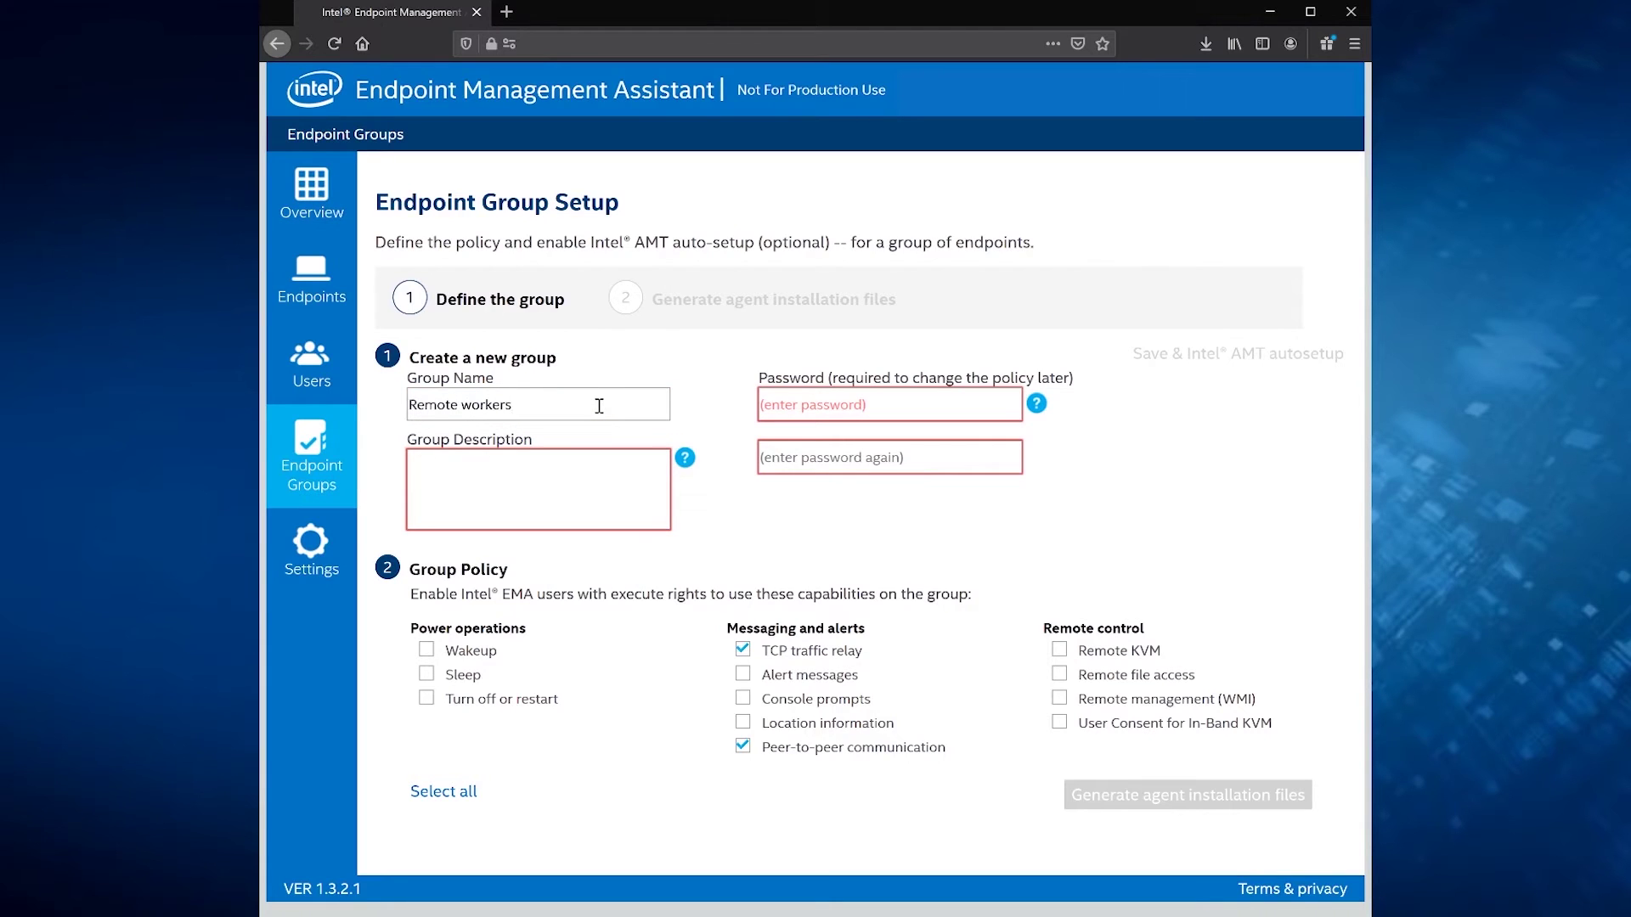
key("Tab")
type("Remote workers")
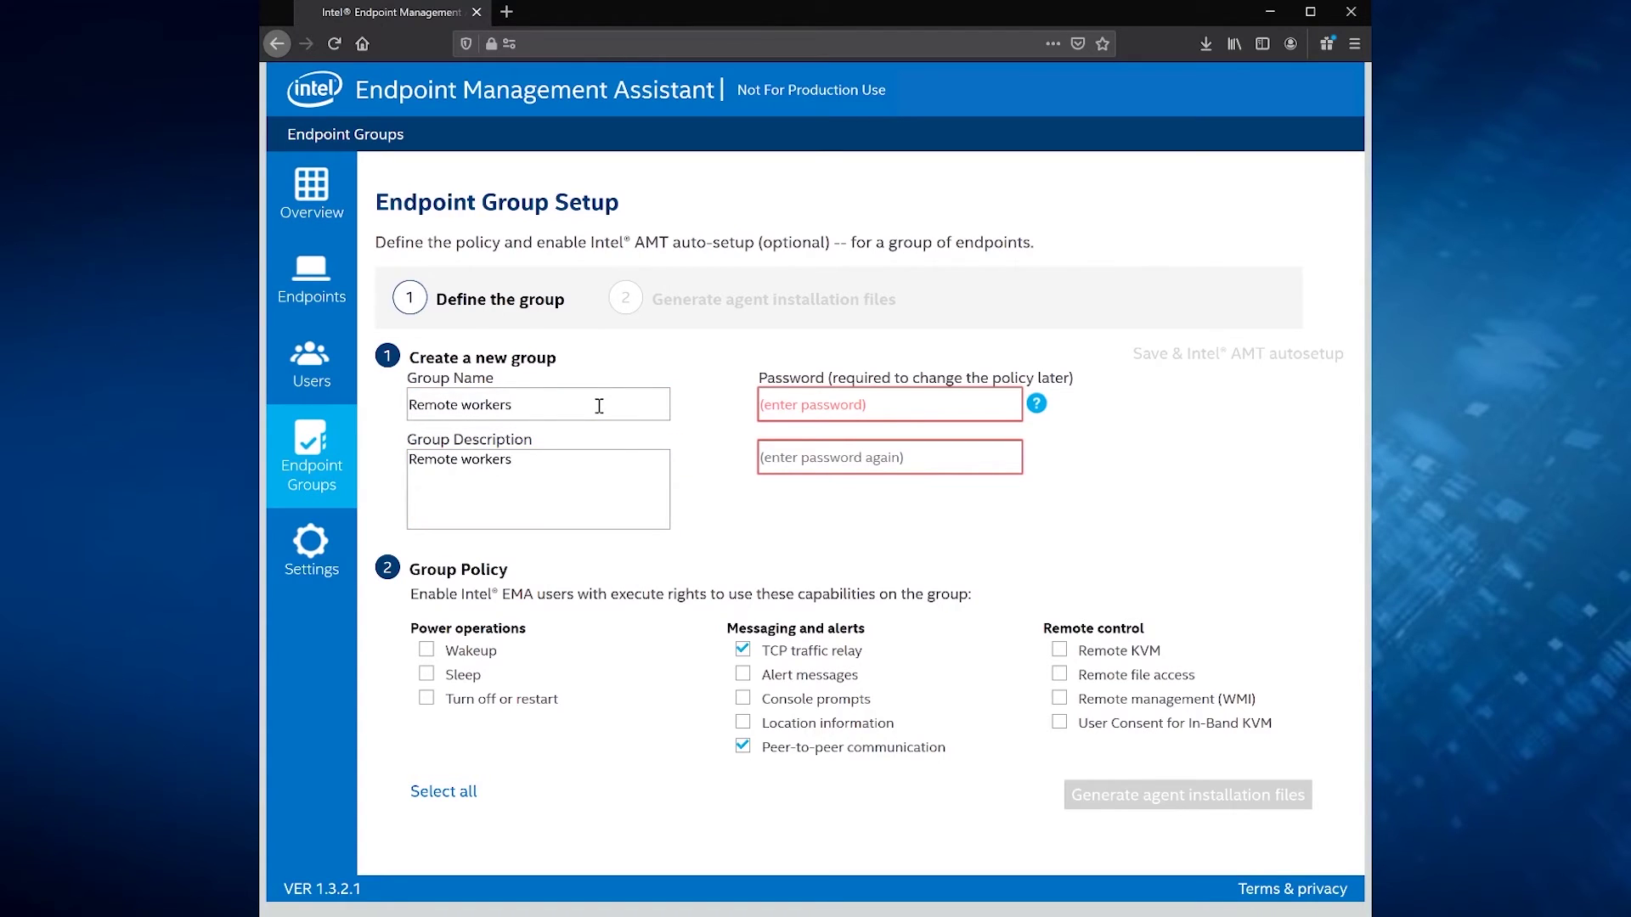
Step: Enter and confirm the group policy password
left_click(792, 403)
type("••••••••")
key("Tab")
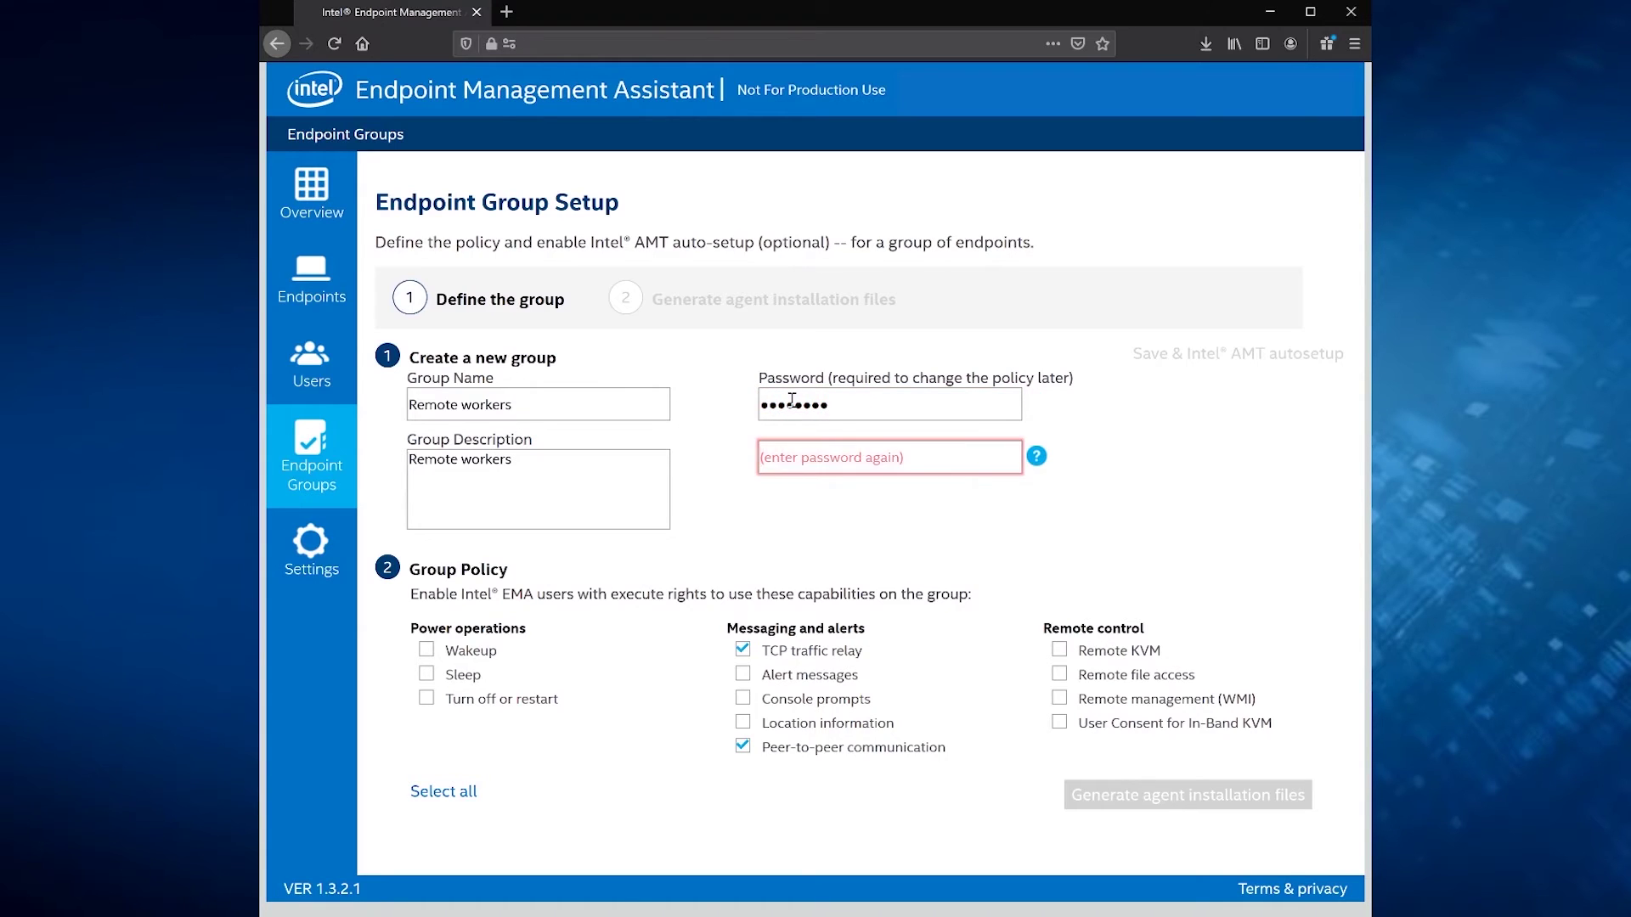
type("••••••••")
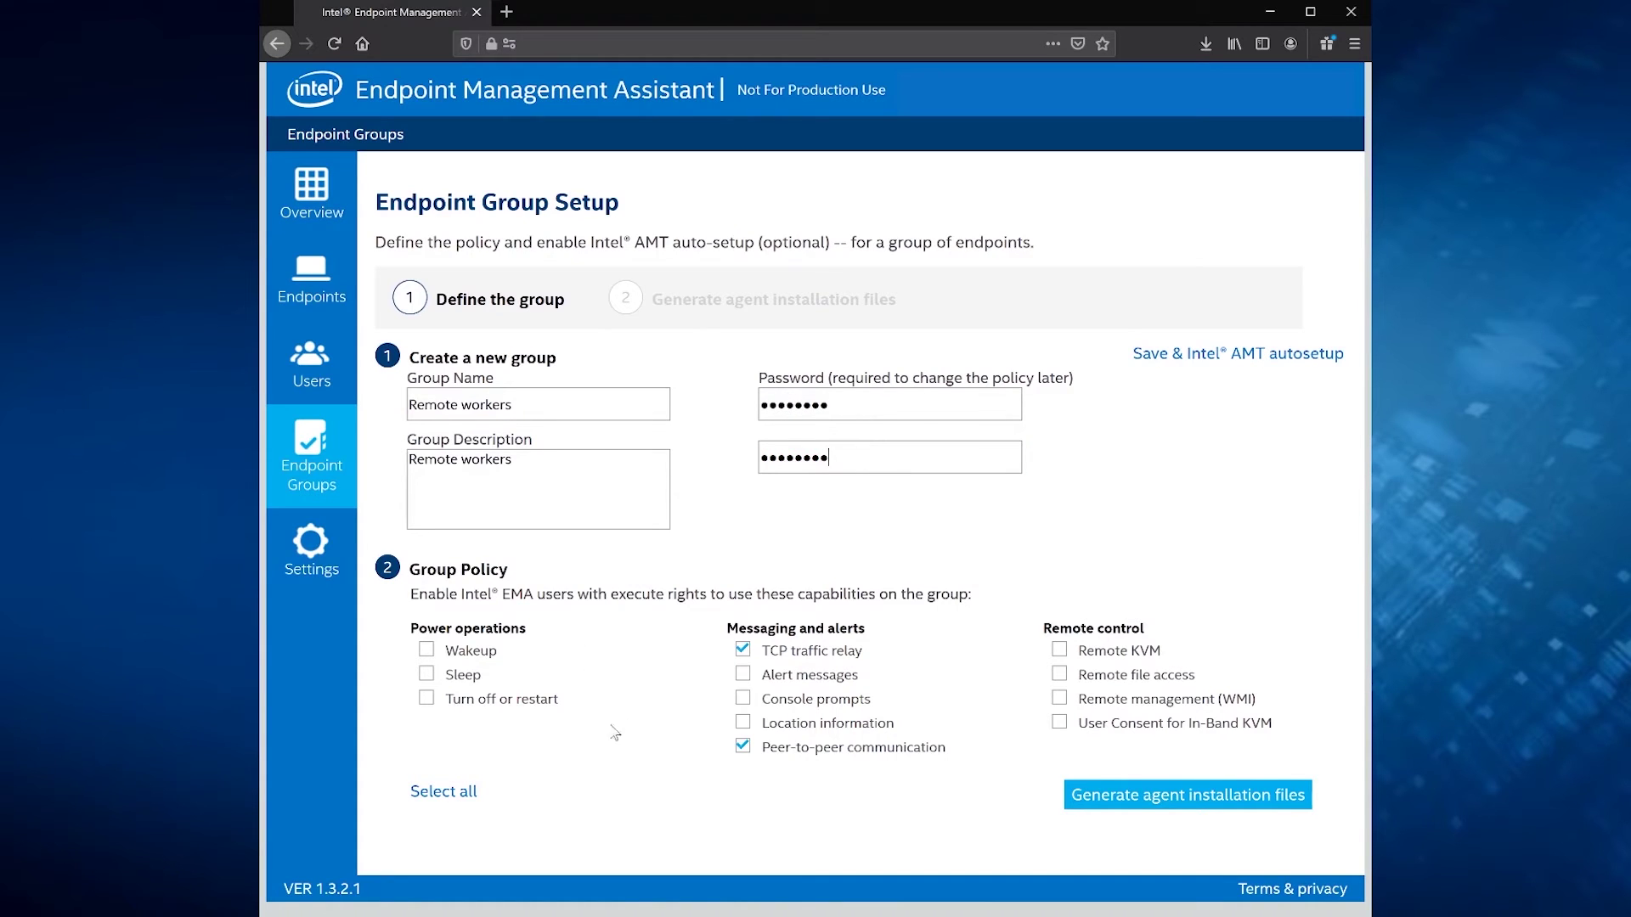
Step: Allow all group policy capabilities except user consent for in-band KVM
left_click(470, 791)
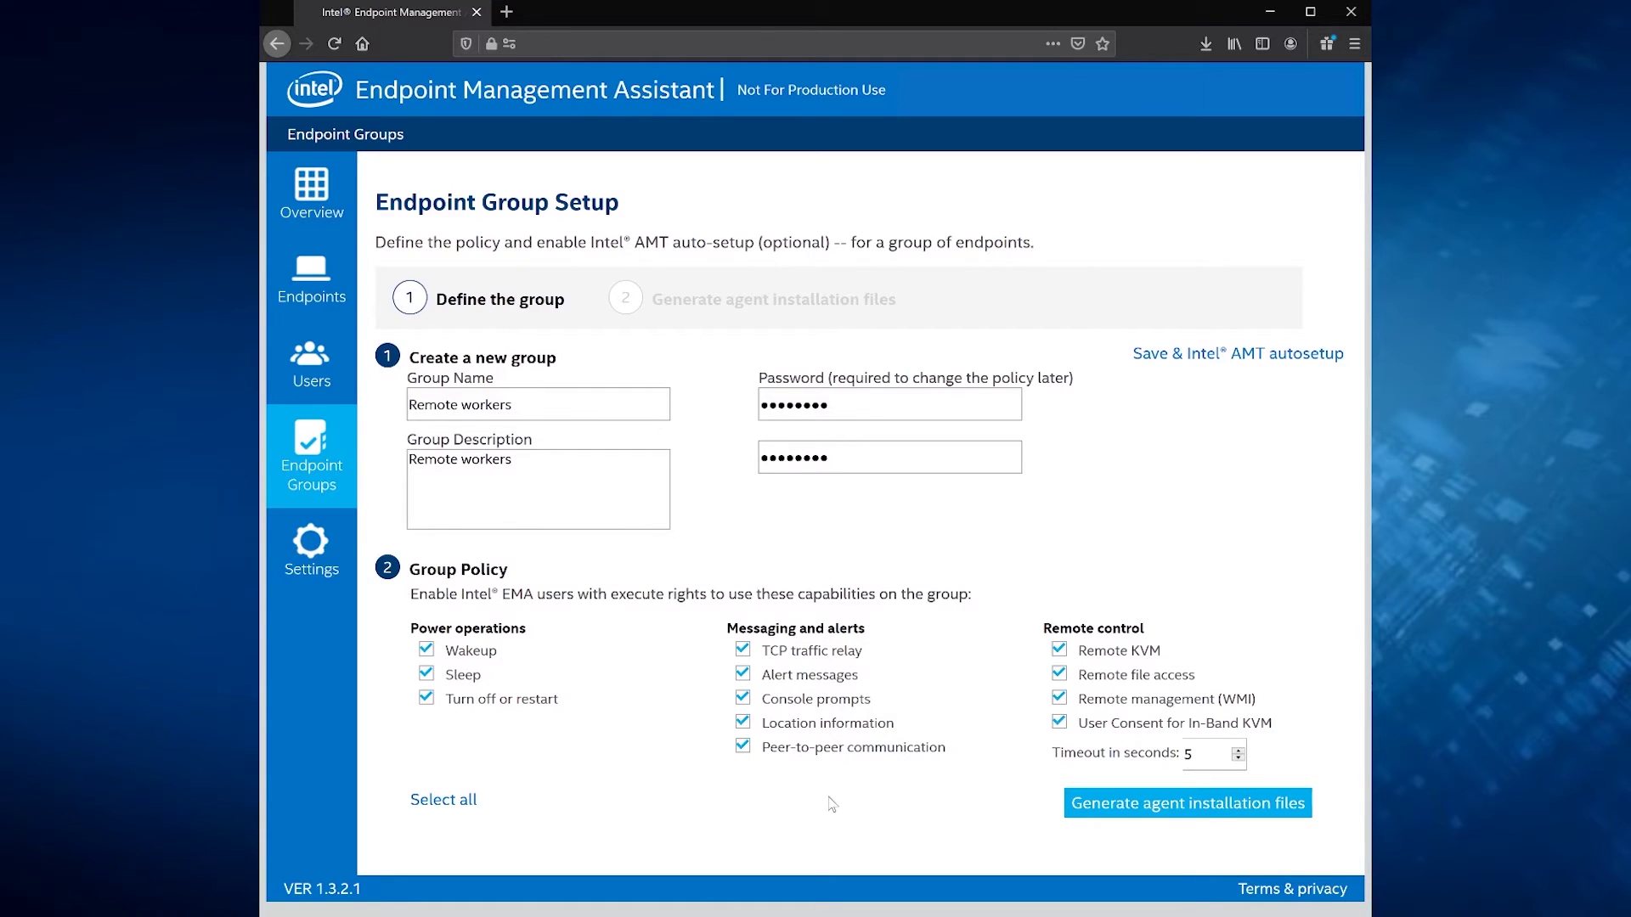
left_click(1059, 723)
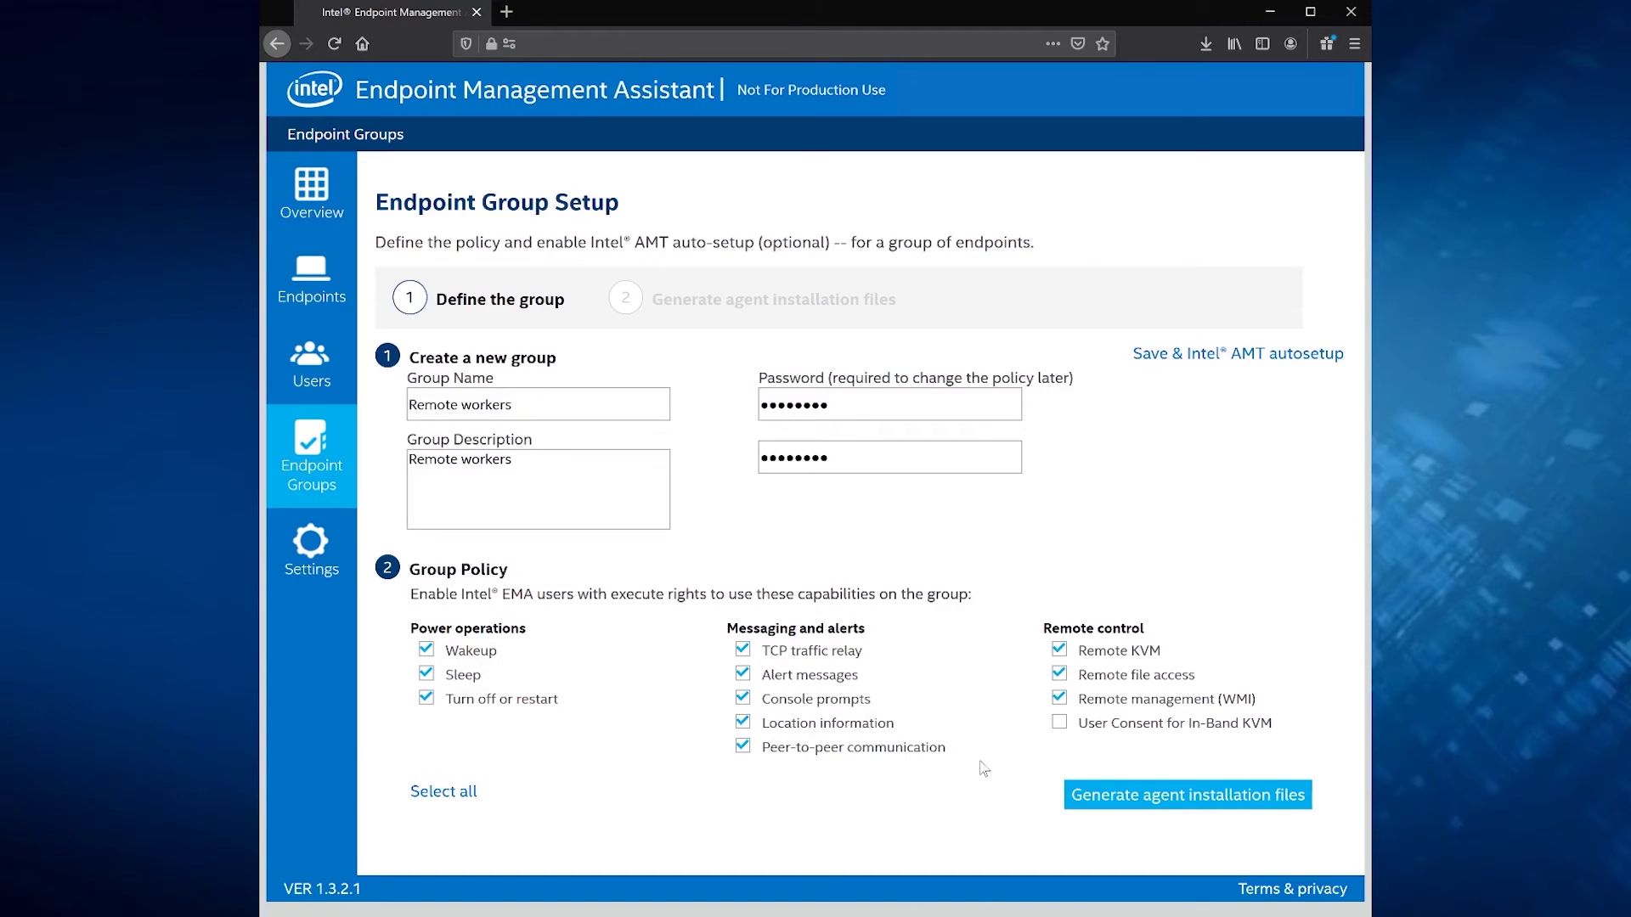
Step: Save the group, then enable Intel AMT autosetup with an administrator password and save
left_click(1189, 364)
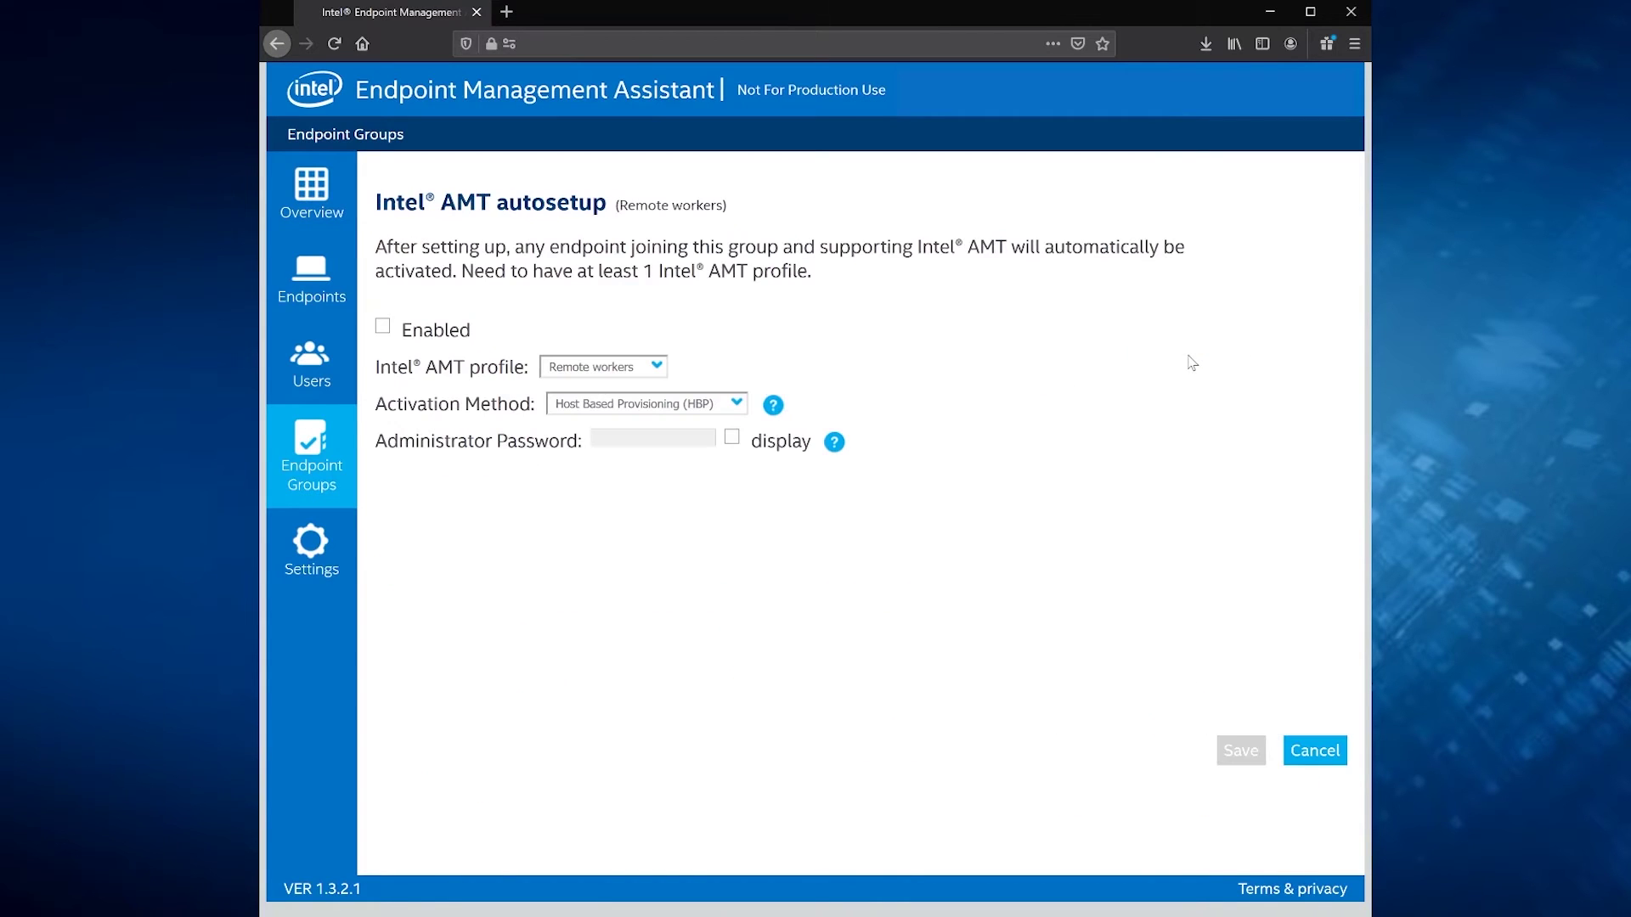
left_click(383, 328)
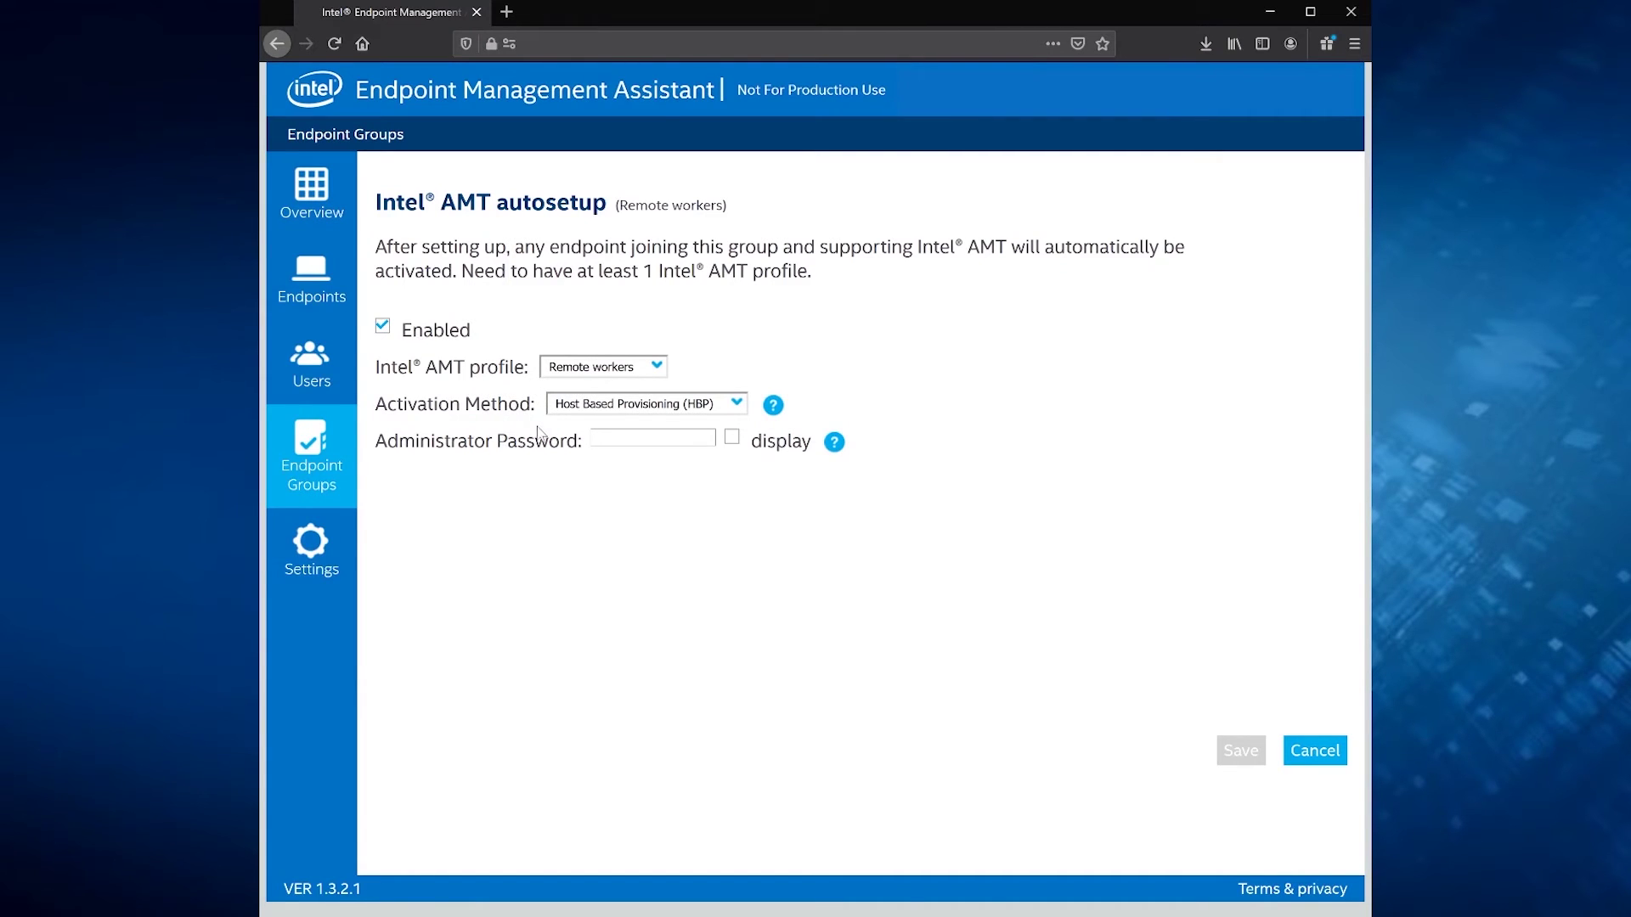
left_click(616, 435)
type("*********")
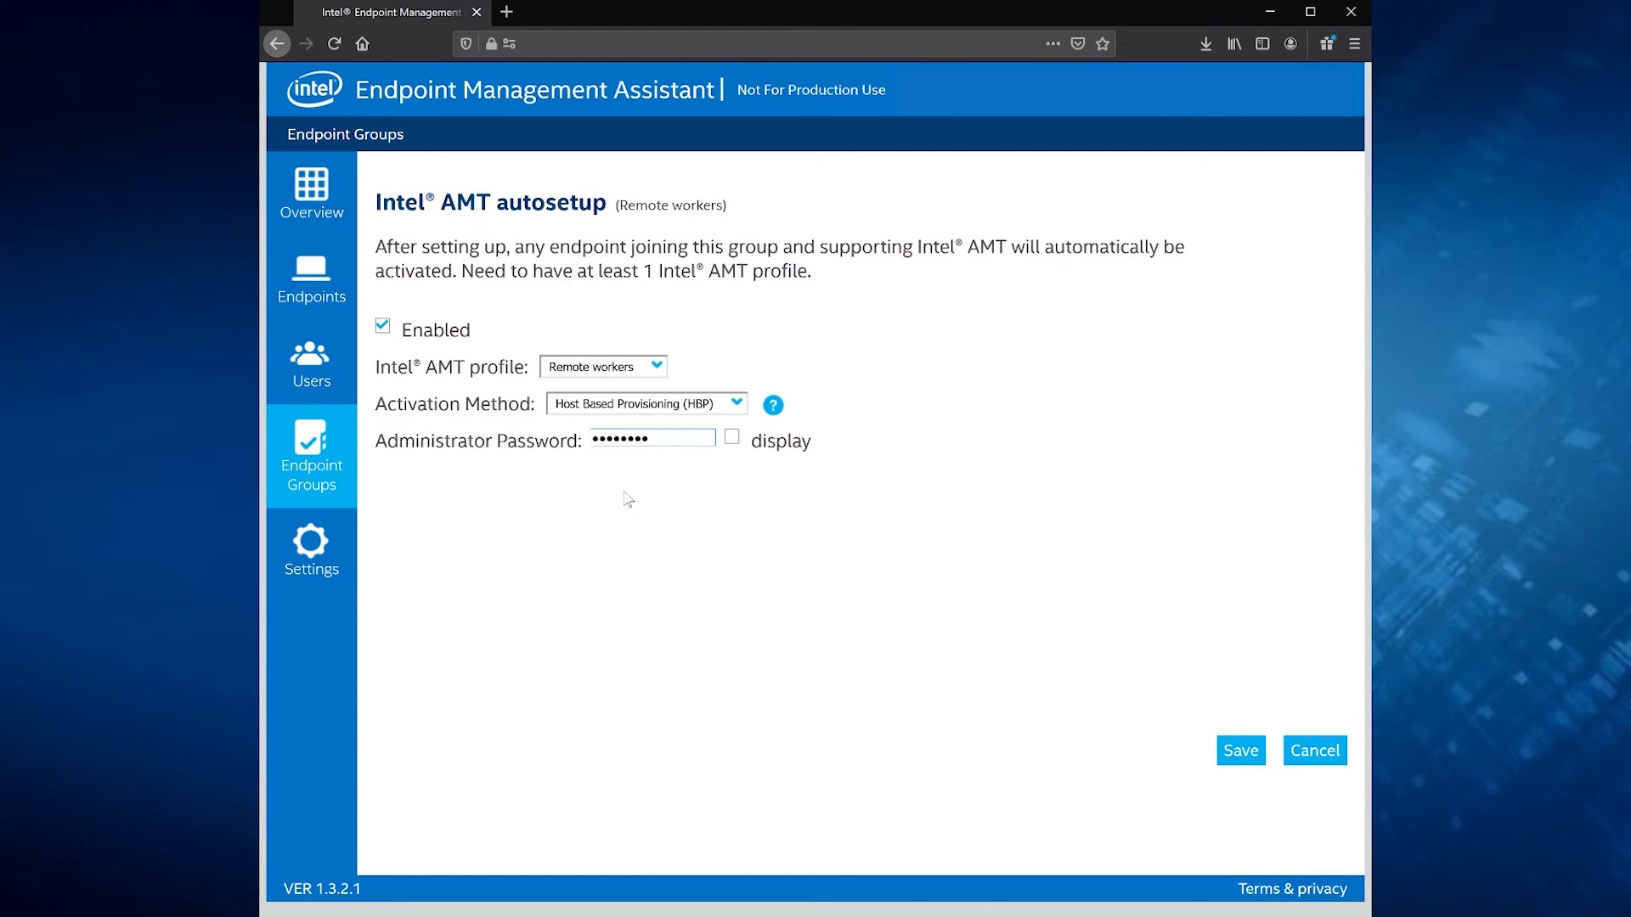
left_click(1242, 750)
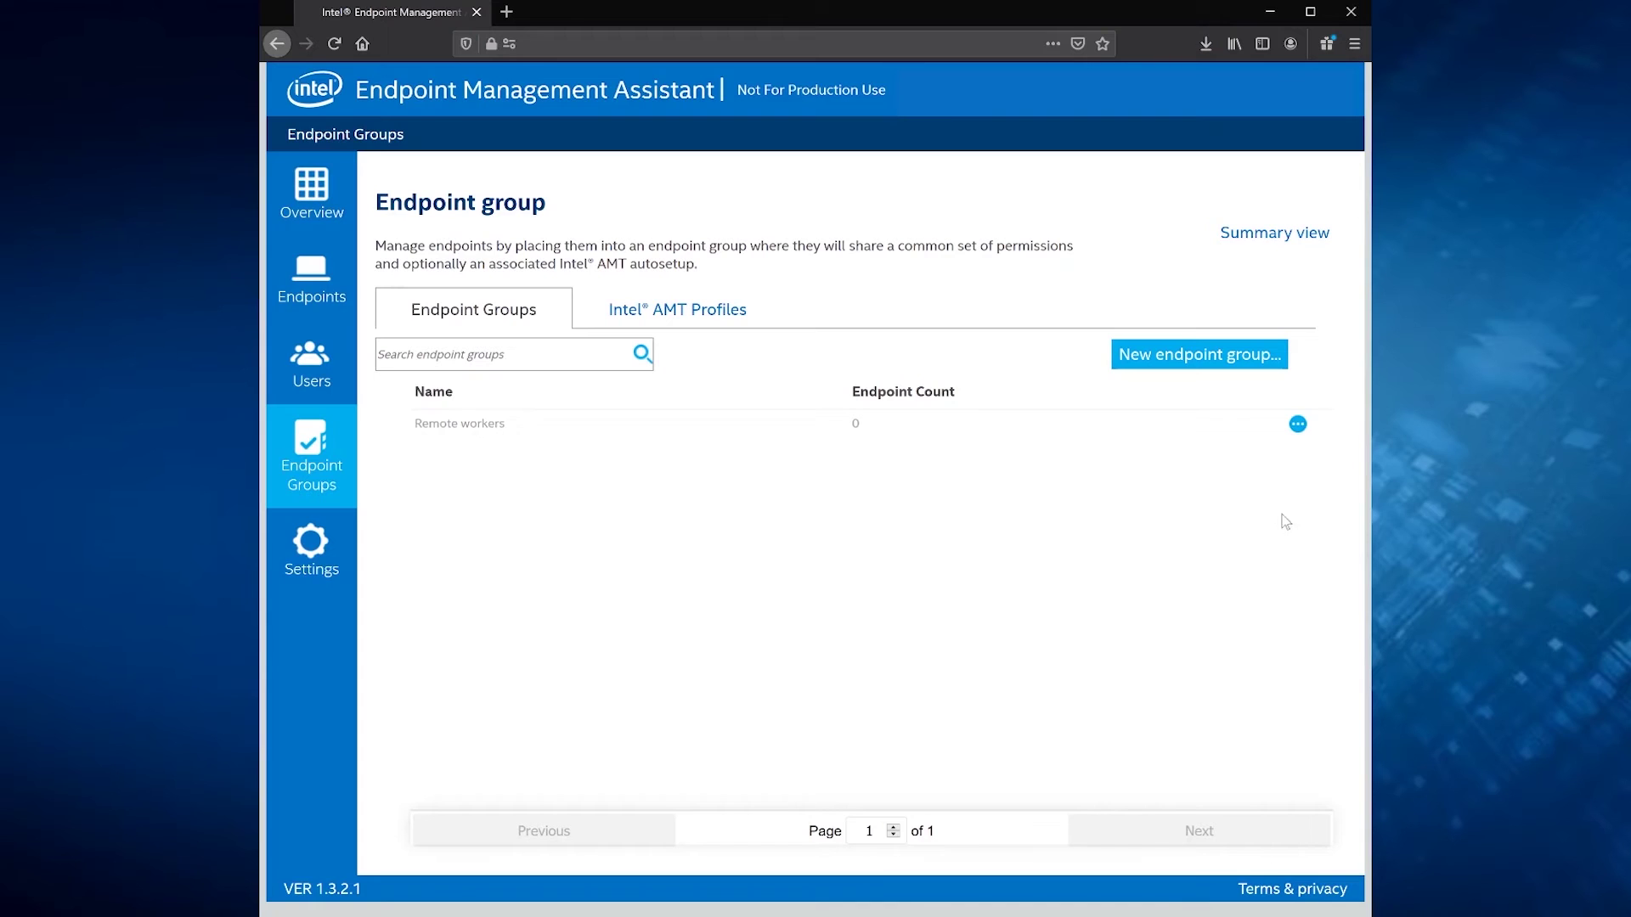
Step: Download the Windows (64-bit) Service agent and the Remote workers agent policy file
left_click(1297, 425)
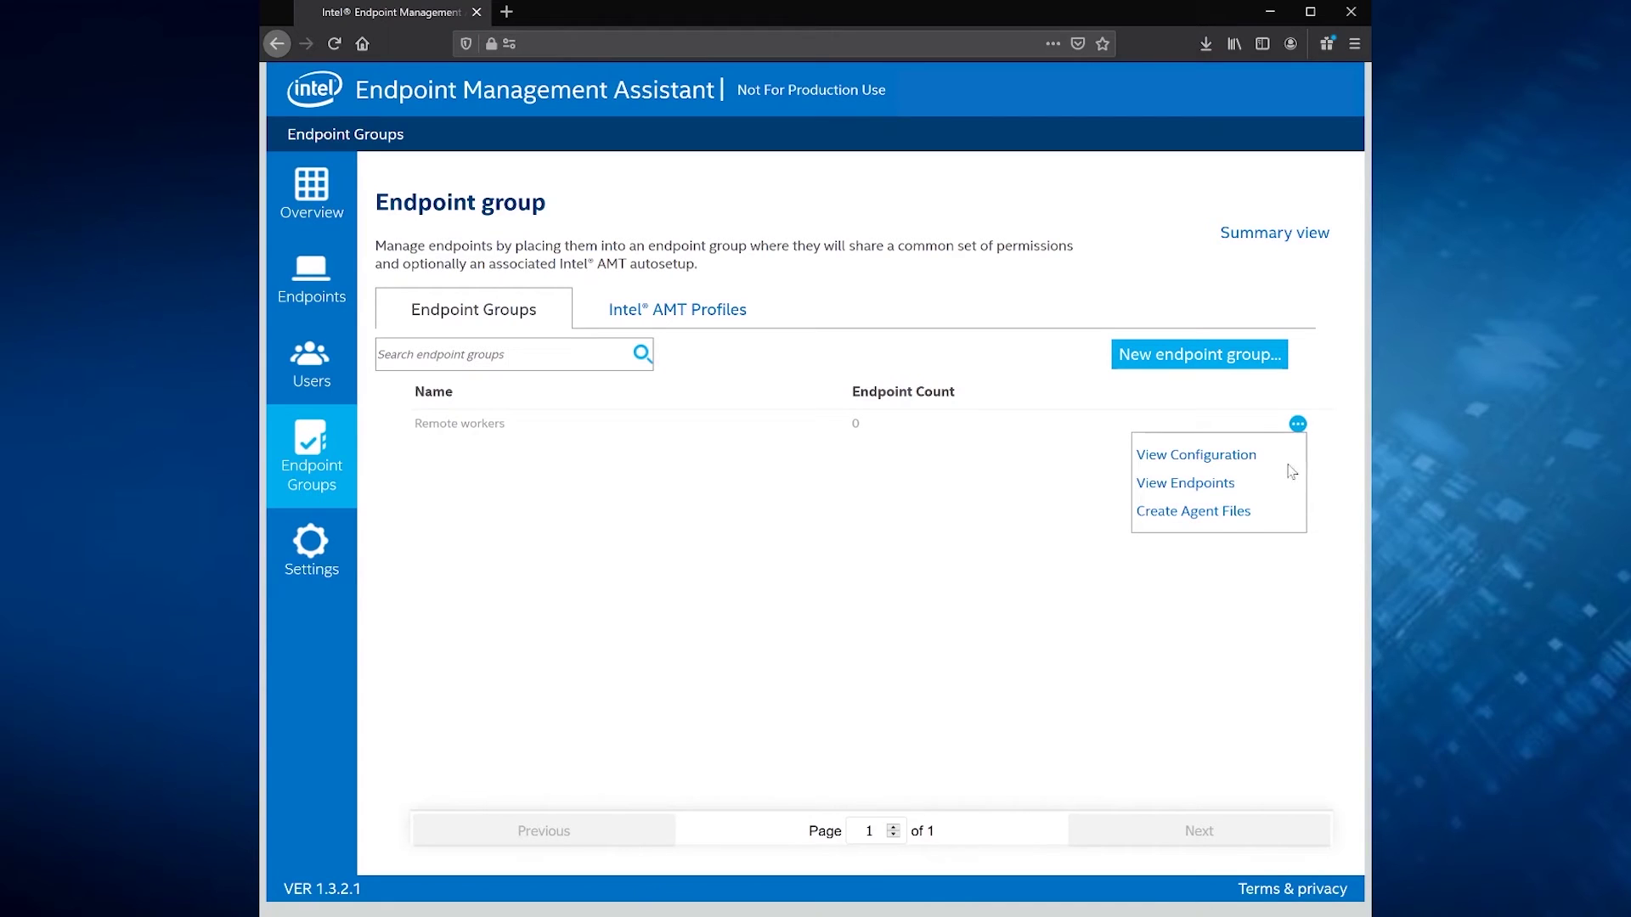
left_click(1213, 514)
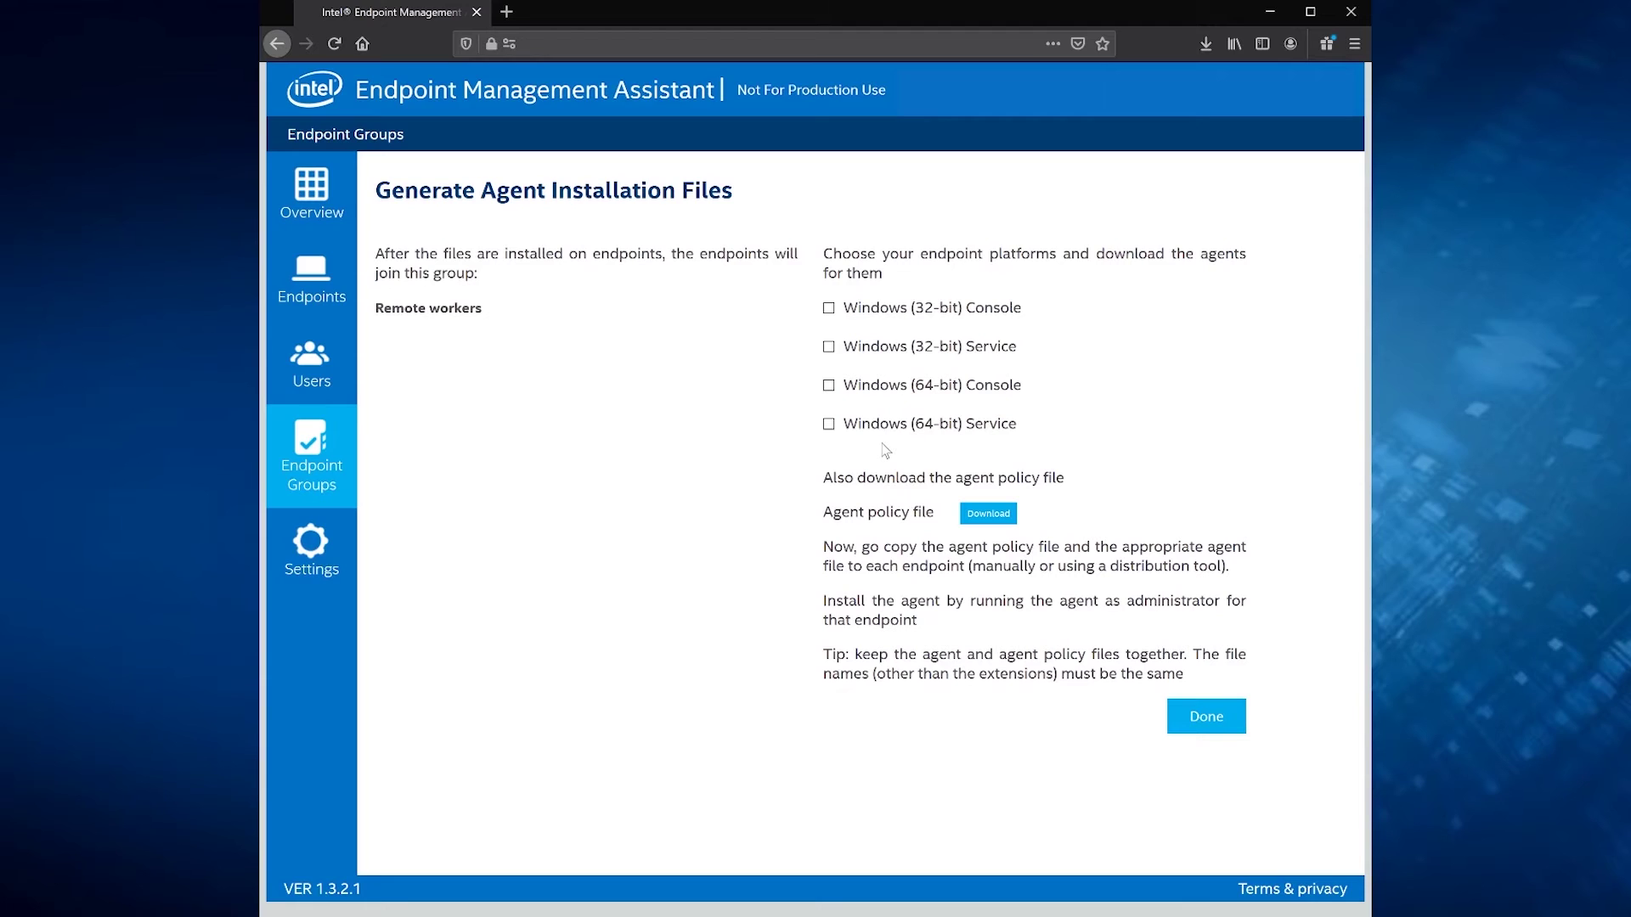
left_click(829, 424)
left_click(1102, 425)
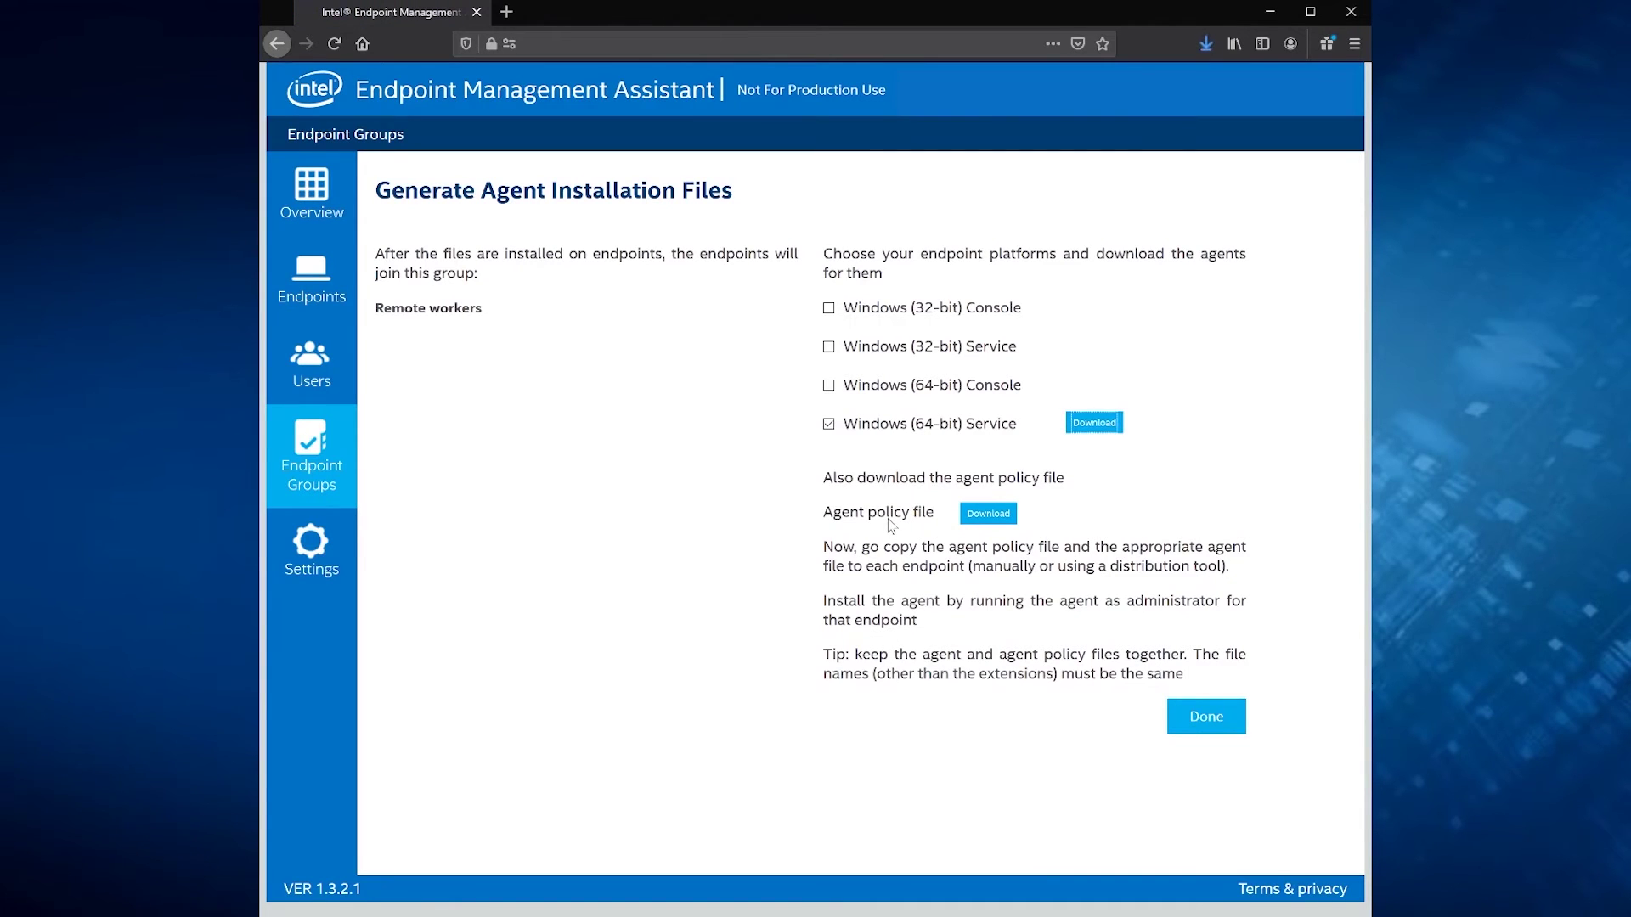
left_click(985, 515)
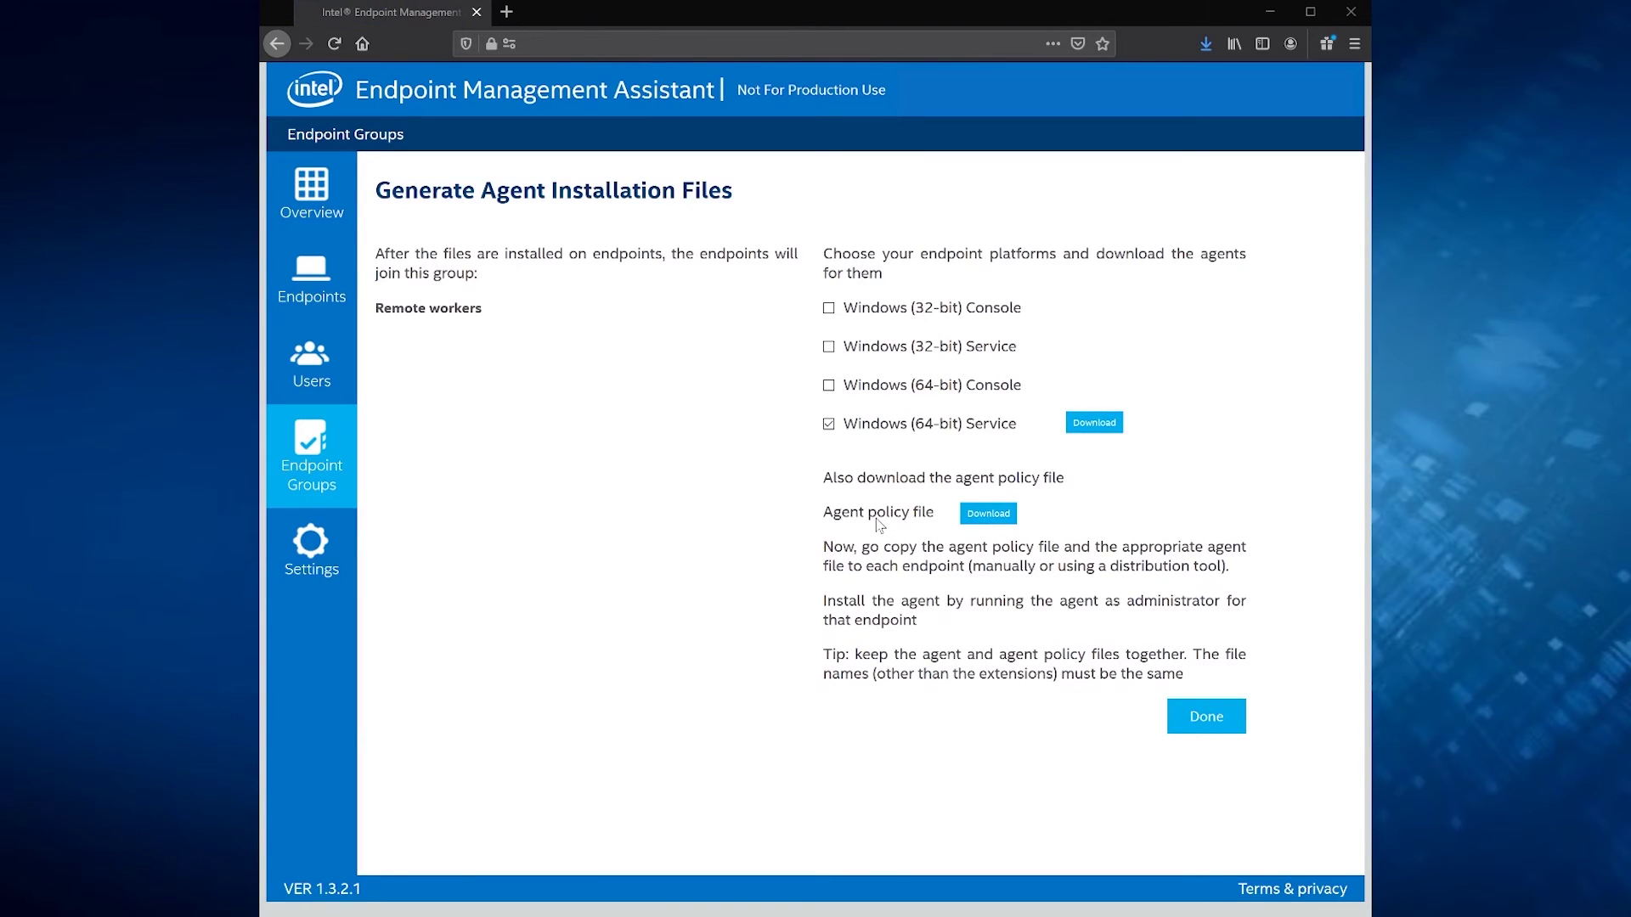
key("Return")
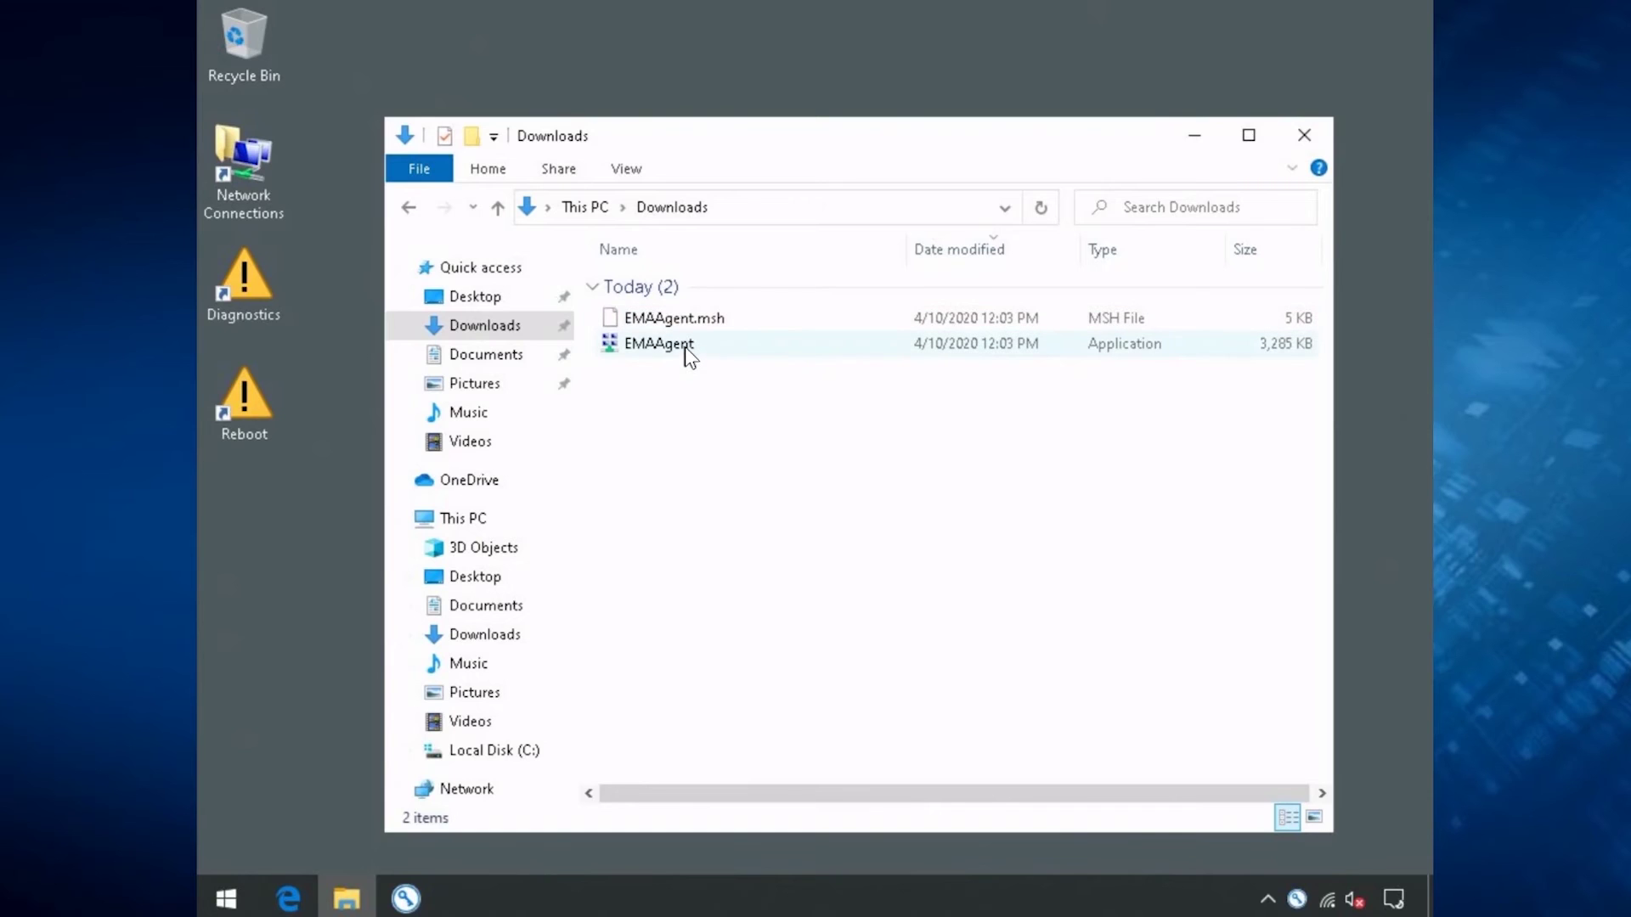
Step: Install the EMAAgent service from Downloads with administrator rights
mouse_move(686, 348)
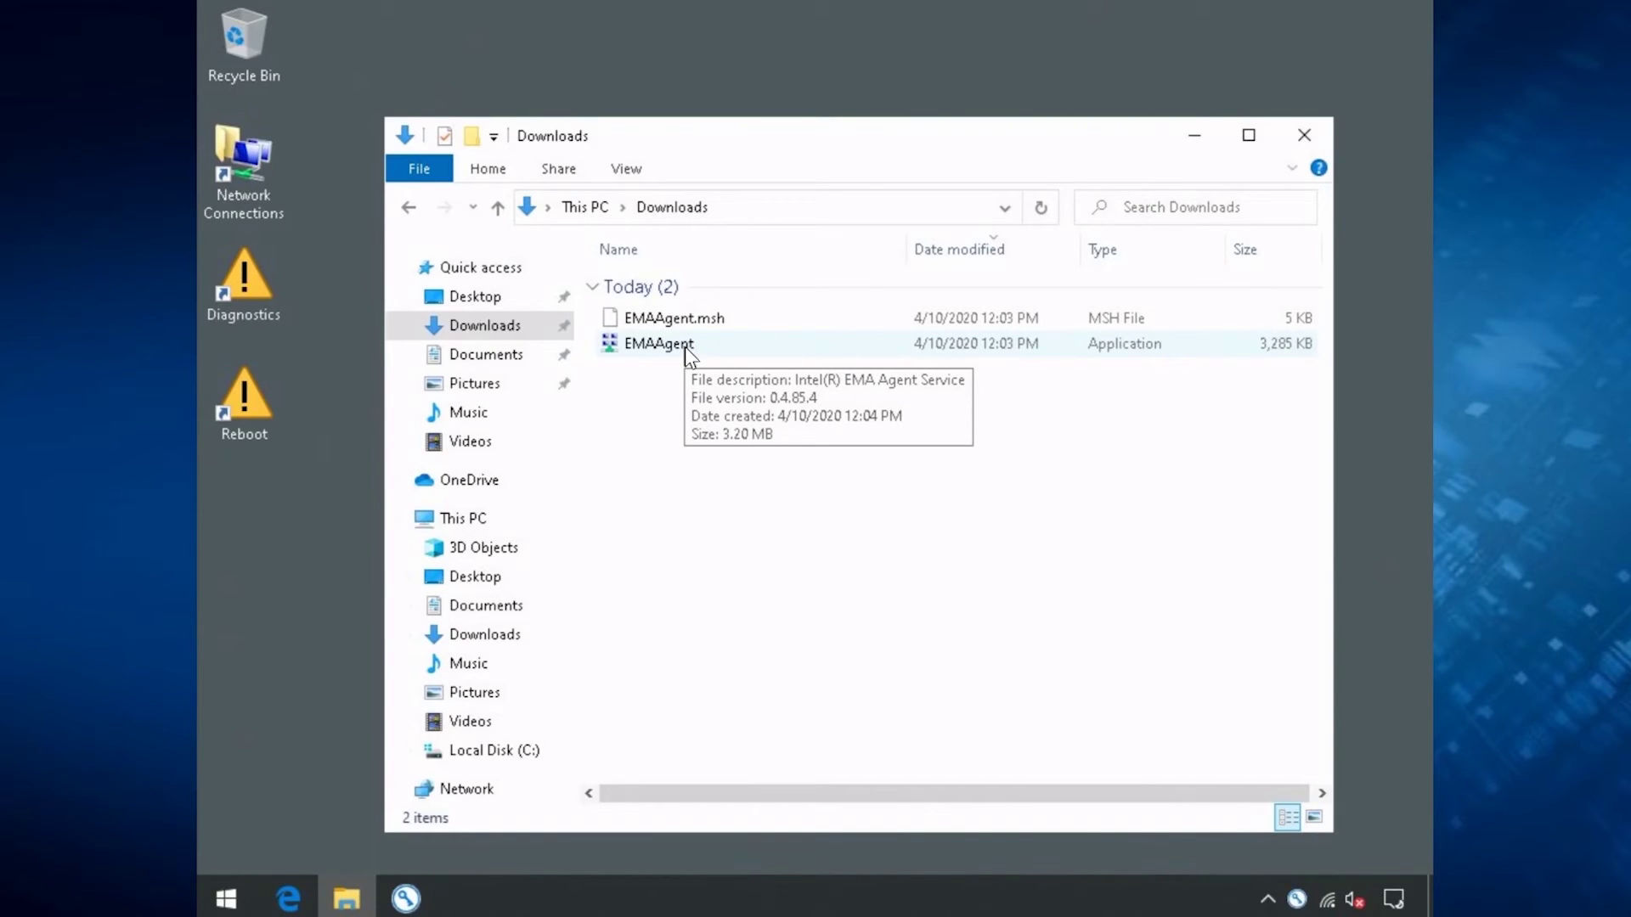
right_click(685, 347)
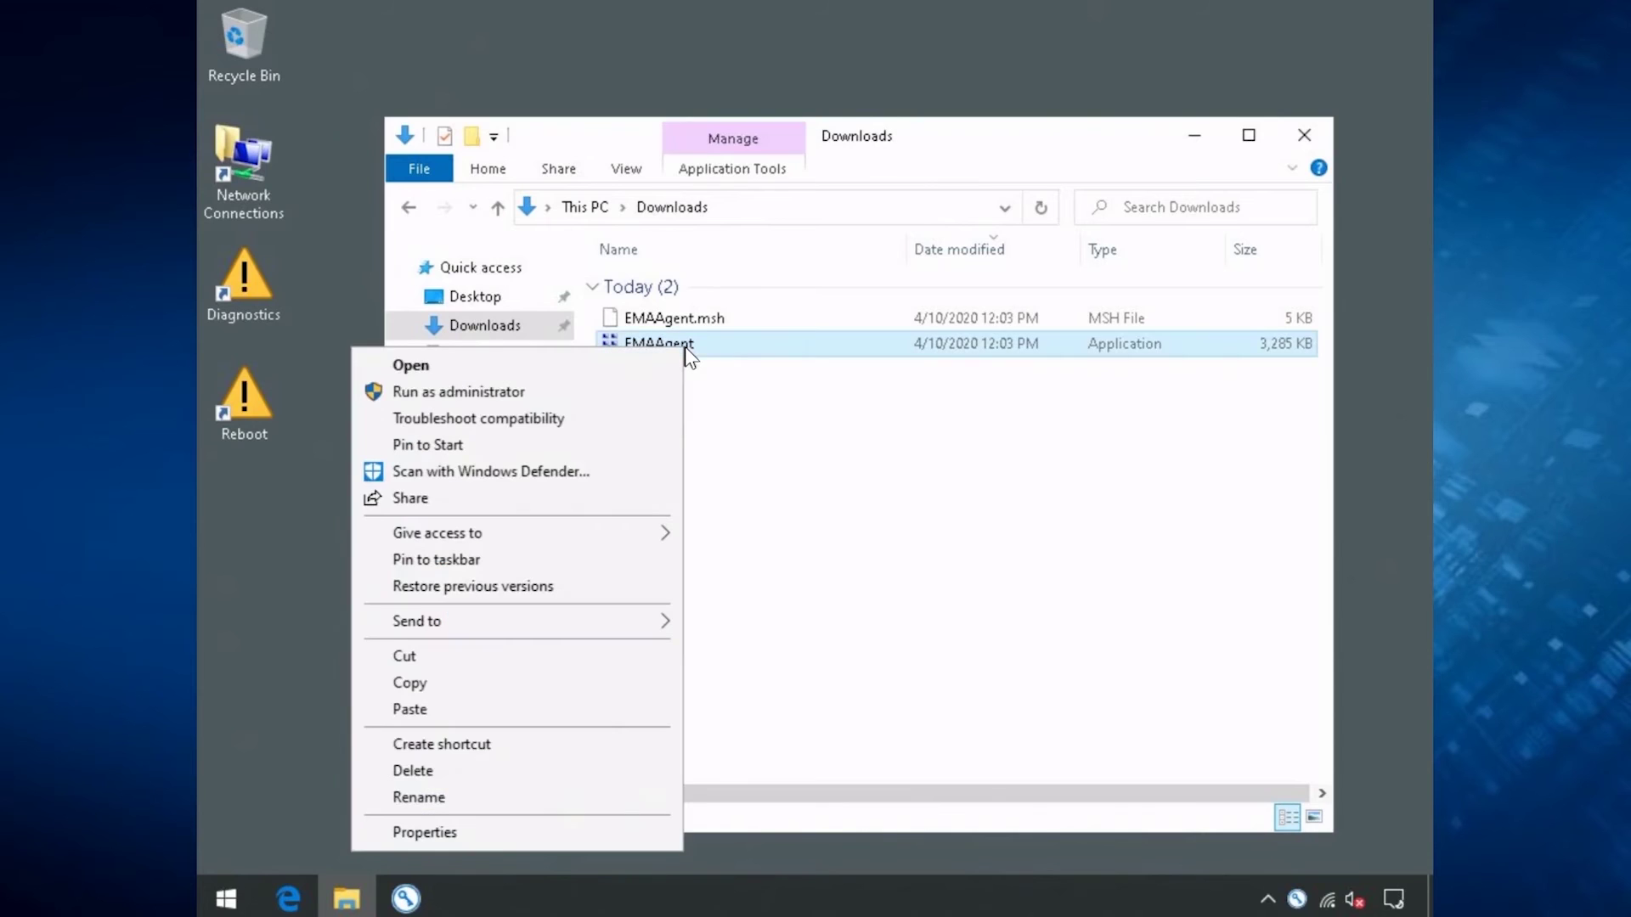
left_click(608, 391)
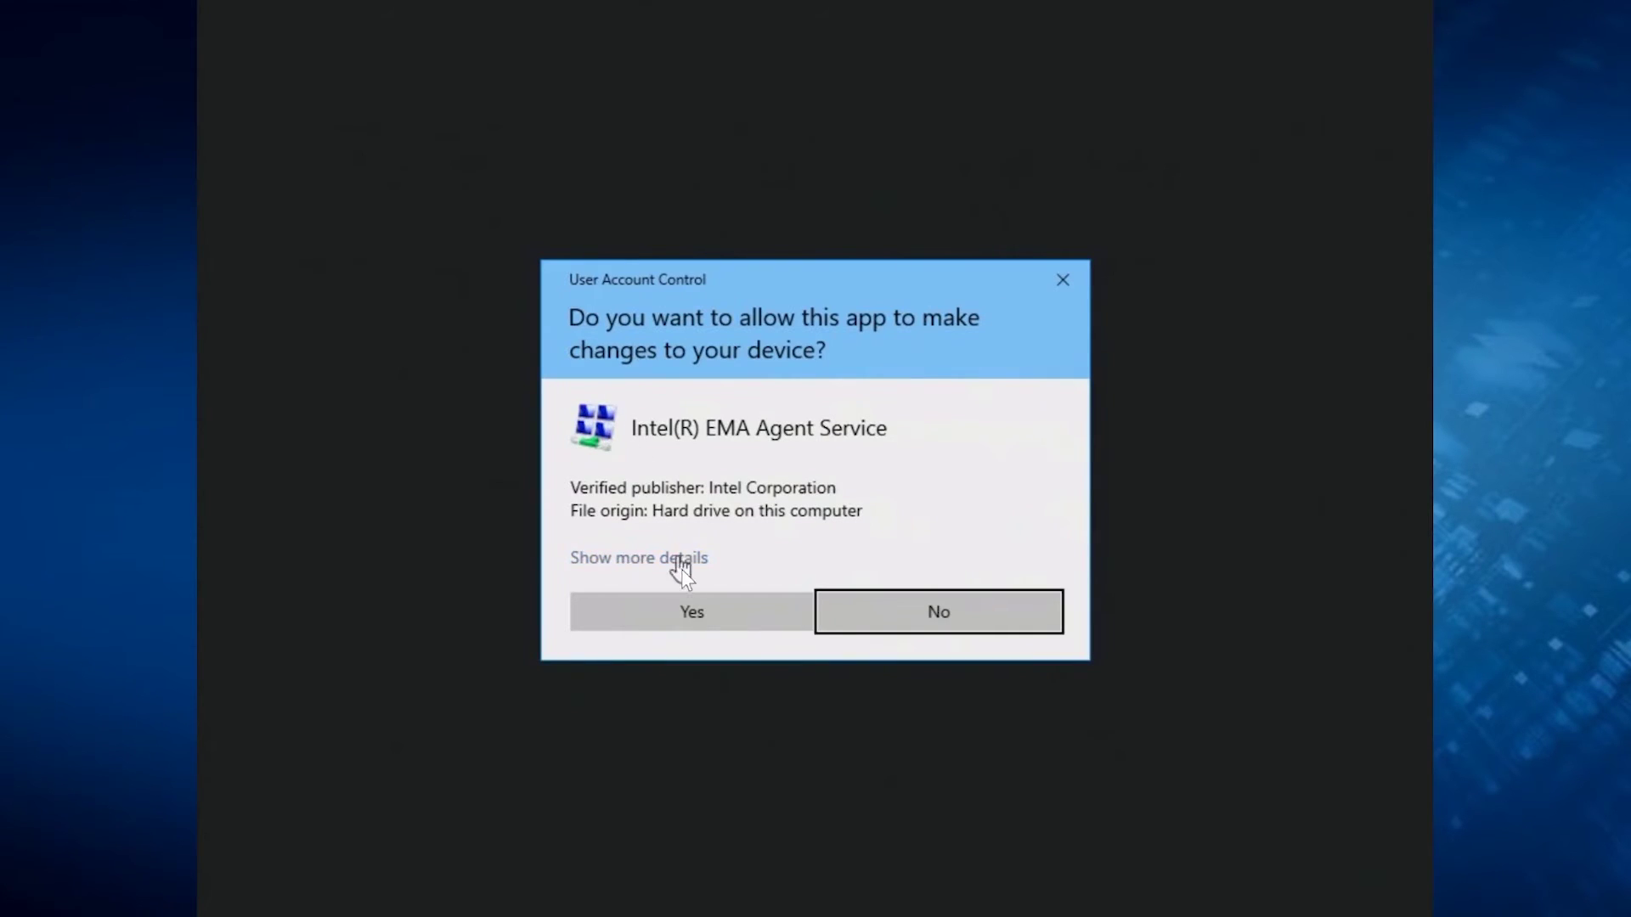
left_click(748, 617)
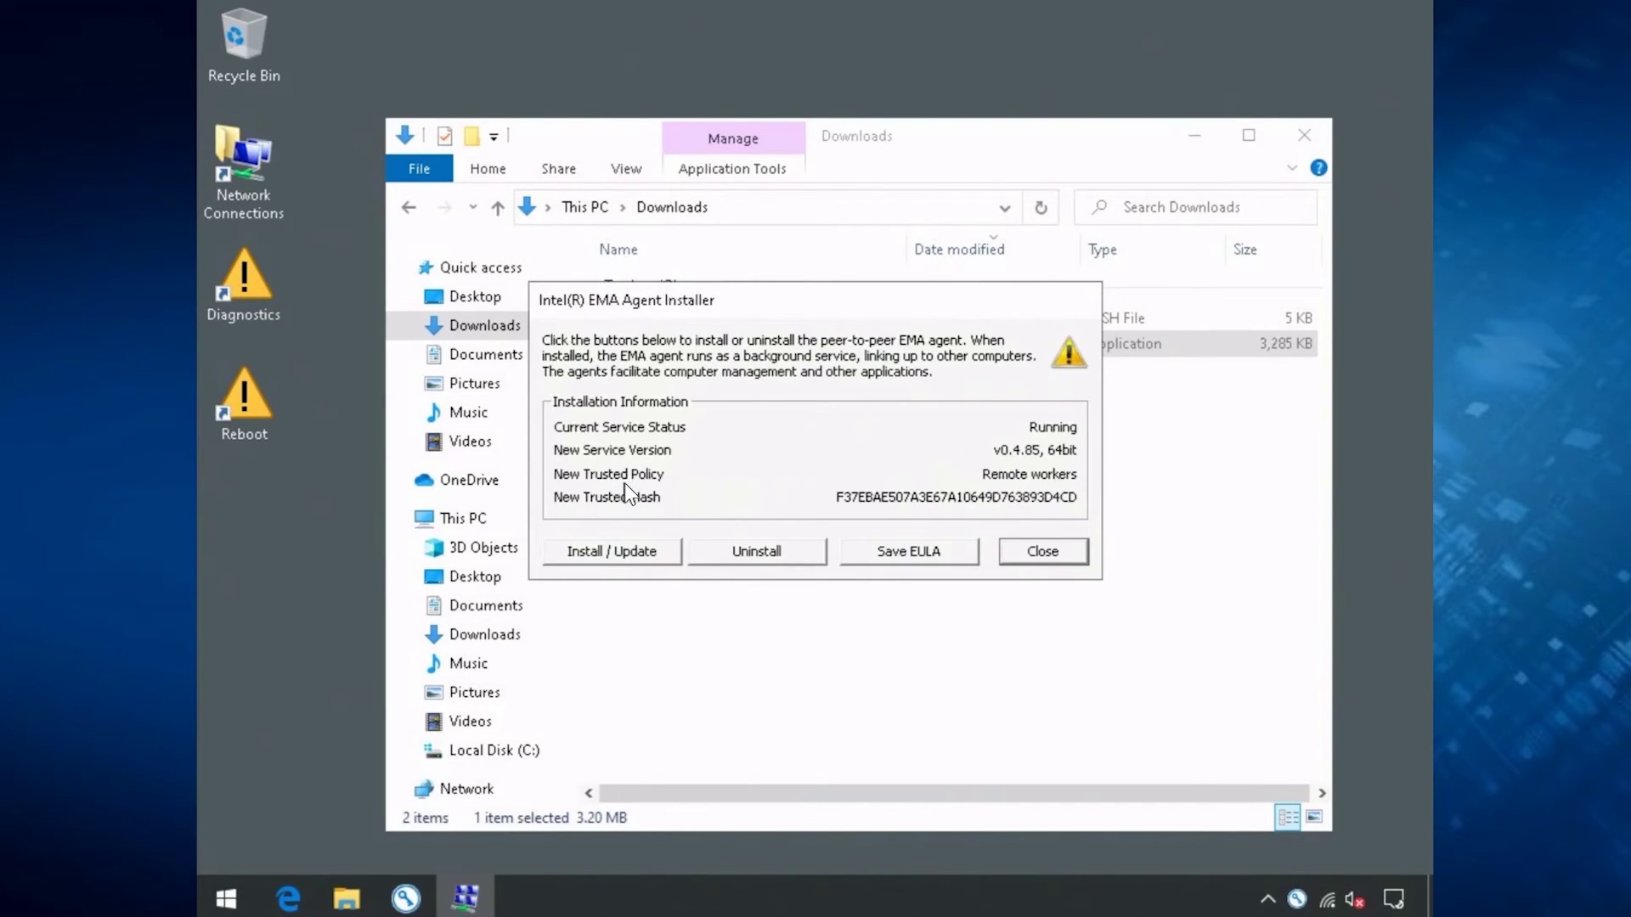
left_click(661, 554)
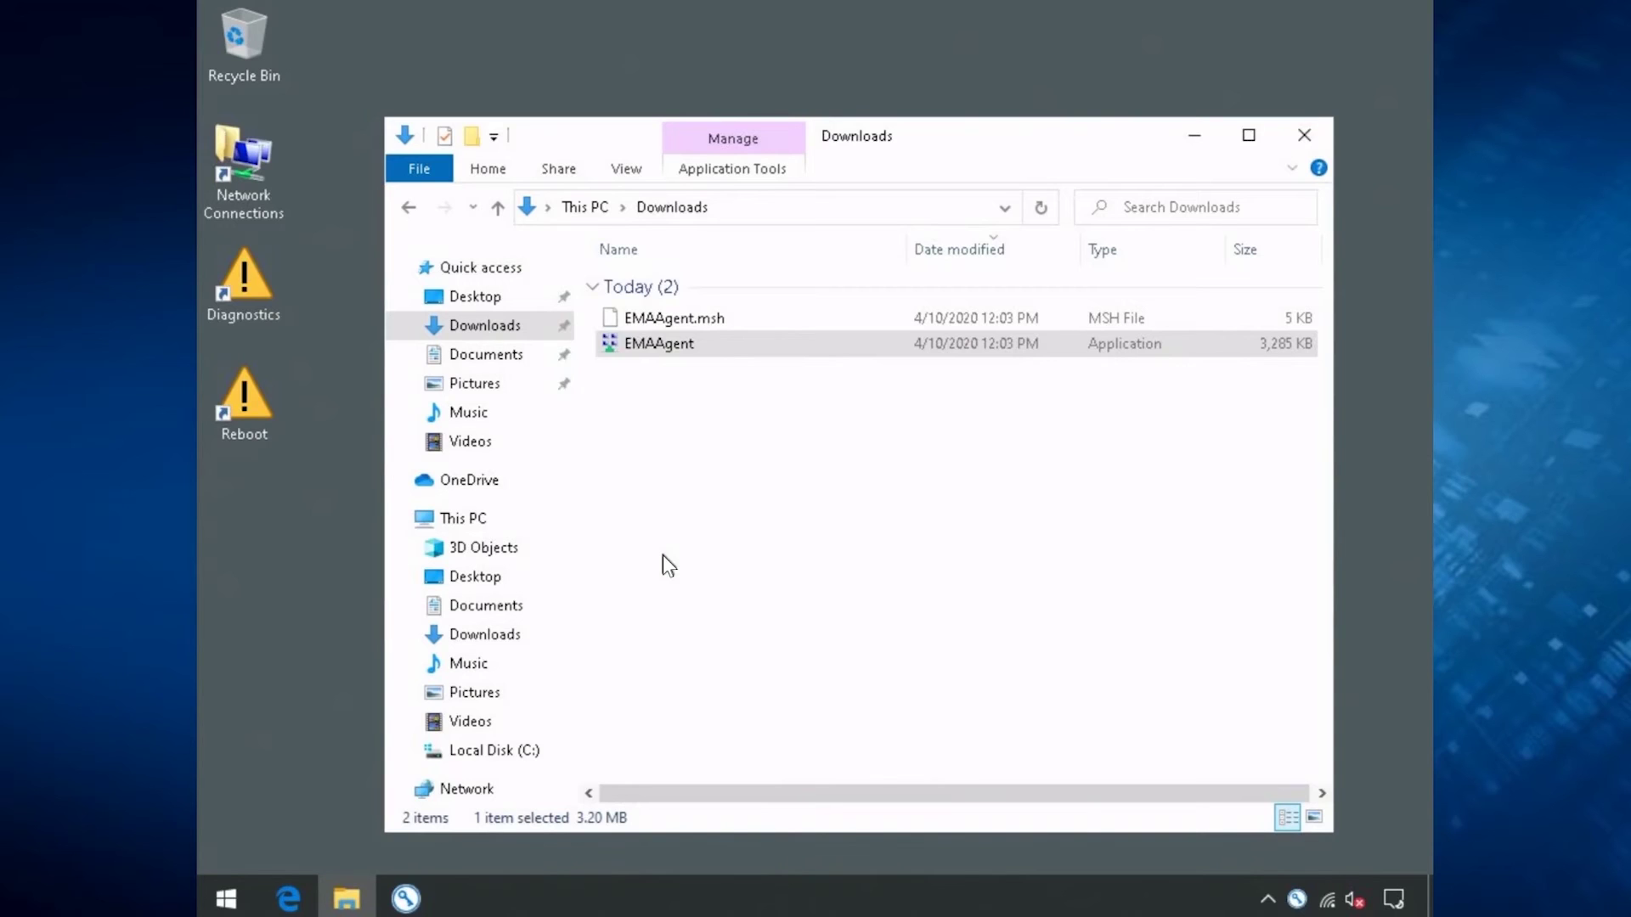
Step: Close the Downloads window and view the managed endpoints list showing NUCi7
left_click(1318, 124)
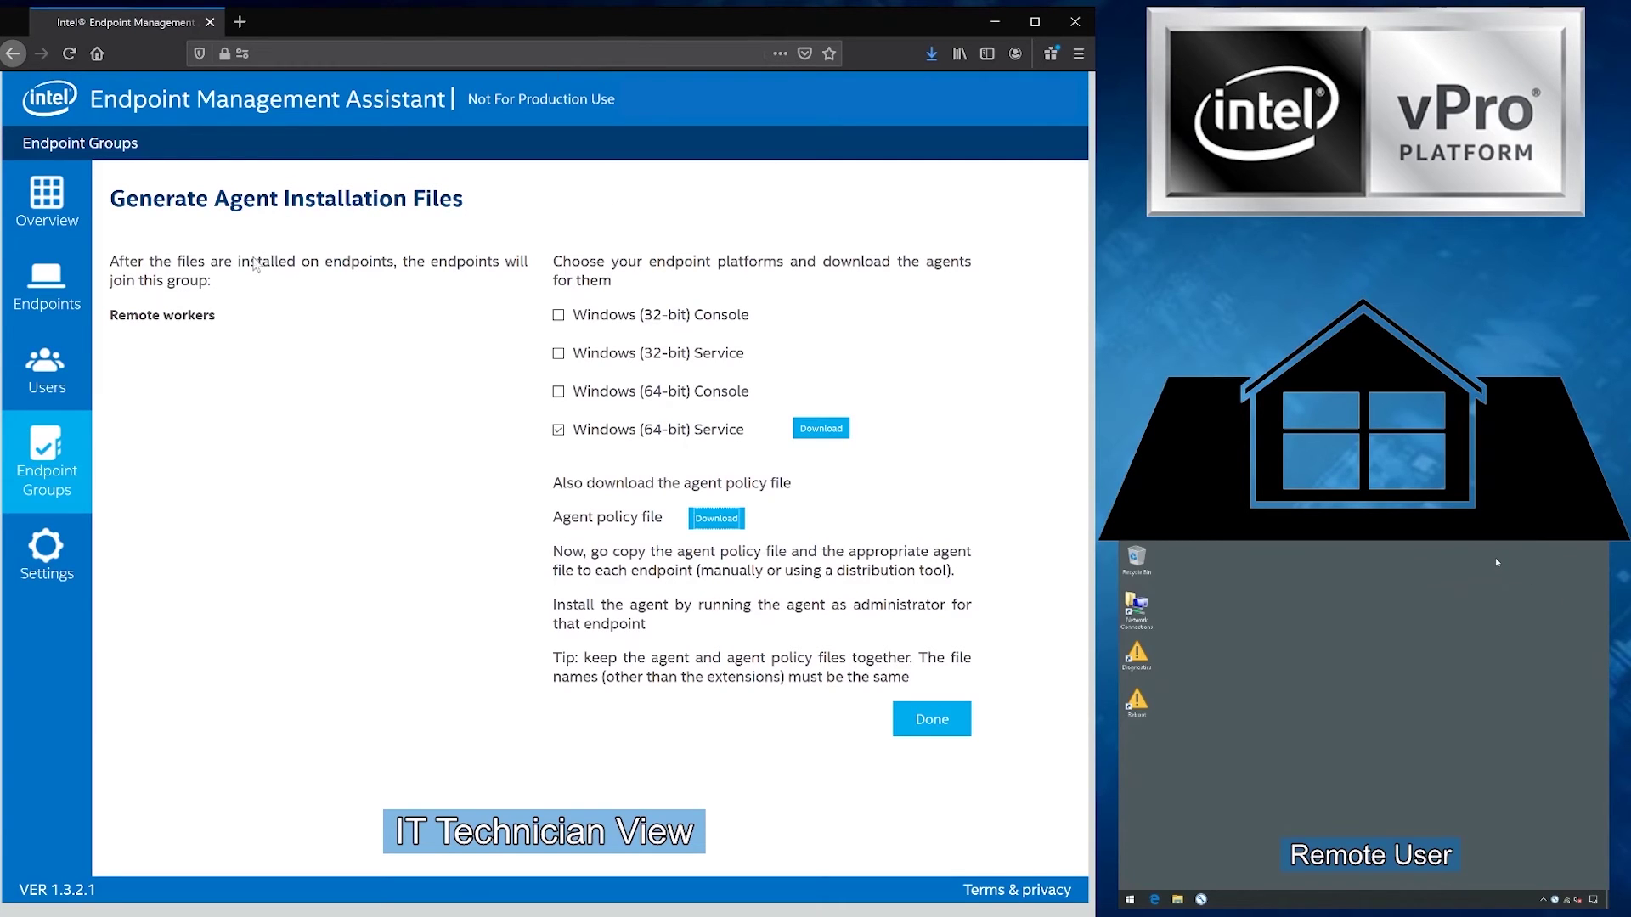
left_click(53, 314)
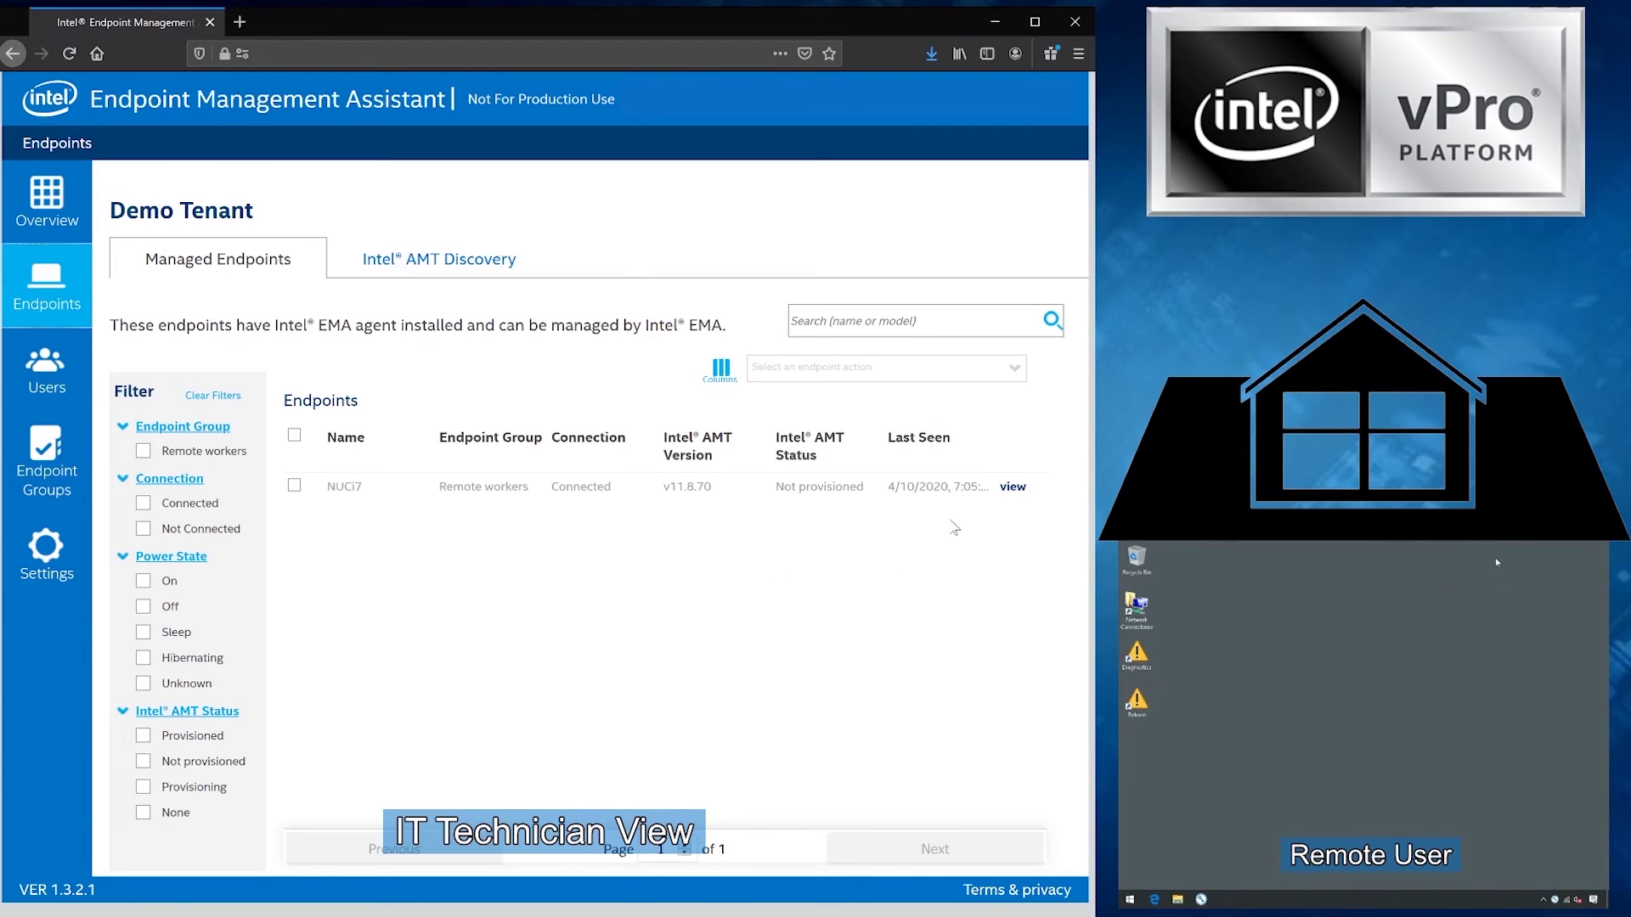
Step: Open the NUCi7 endpoint's General details page
left_click(1013, 491)
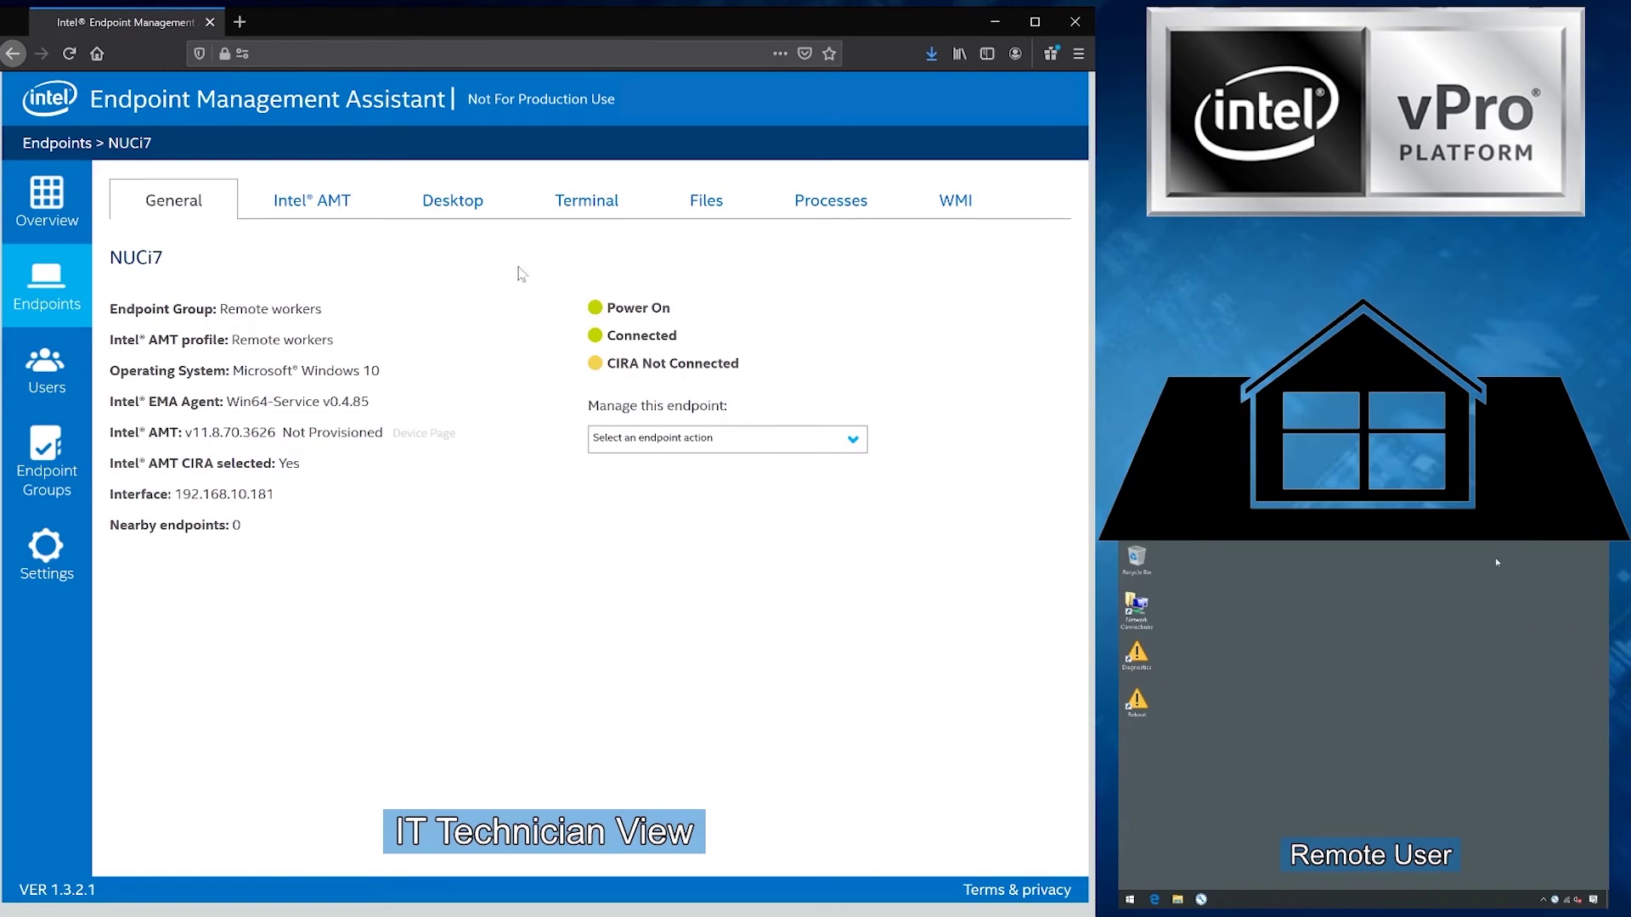
Step: Connect a remote desktop session to NUCi7 and try its Start menu
left_click(464, 214)
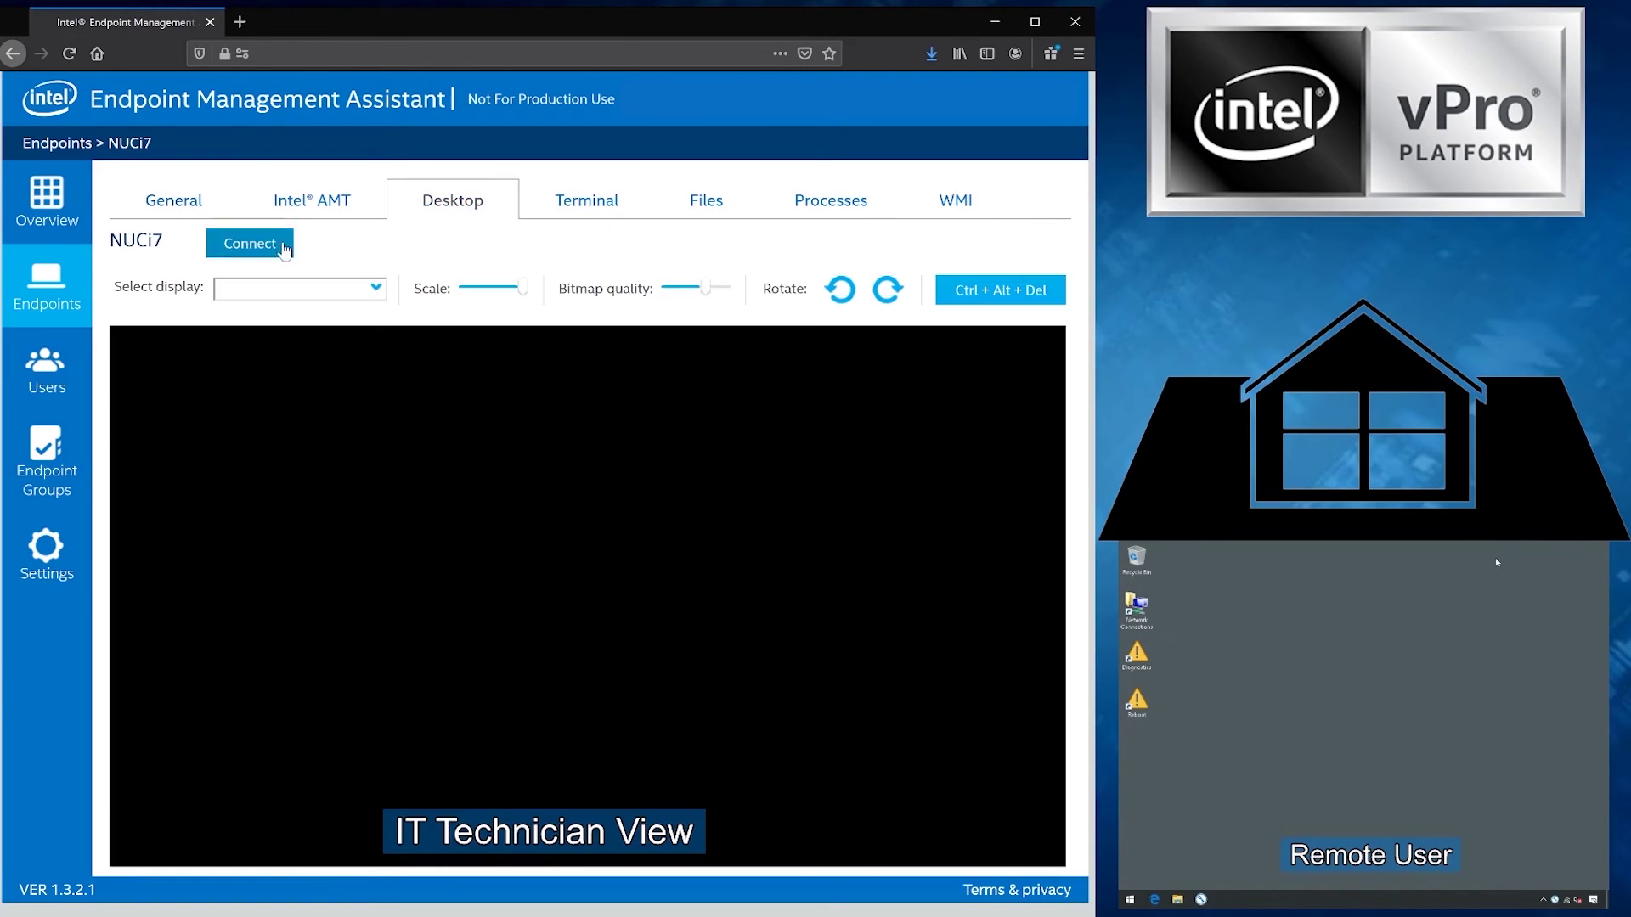
left_click(283, 246)
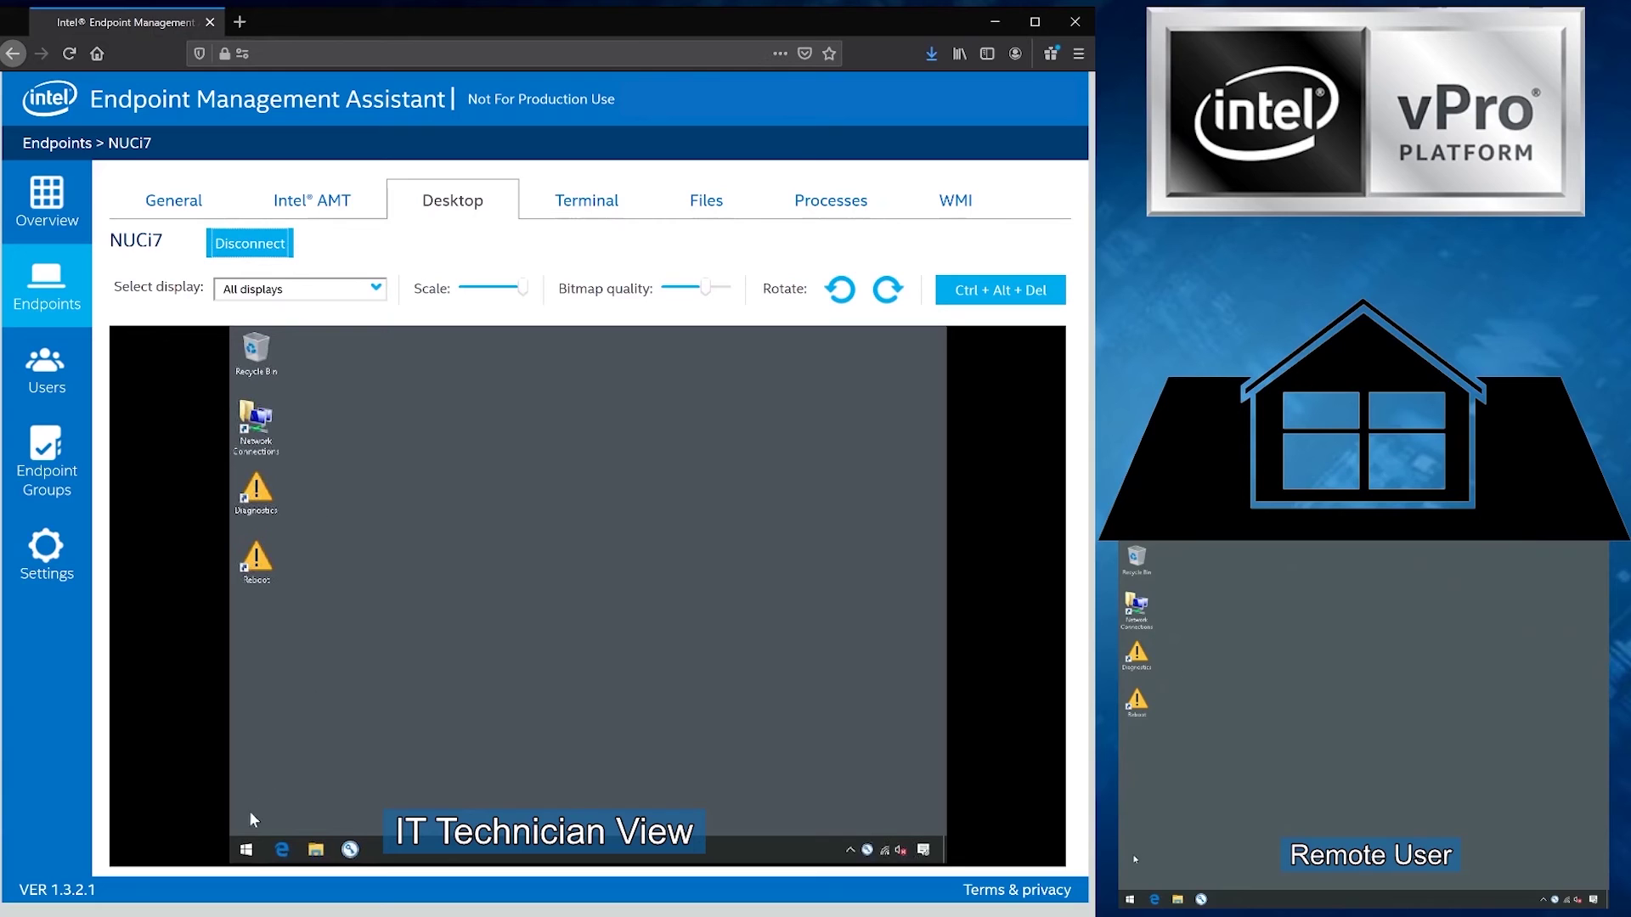
left_click(246, 850)
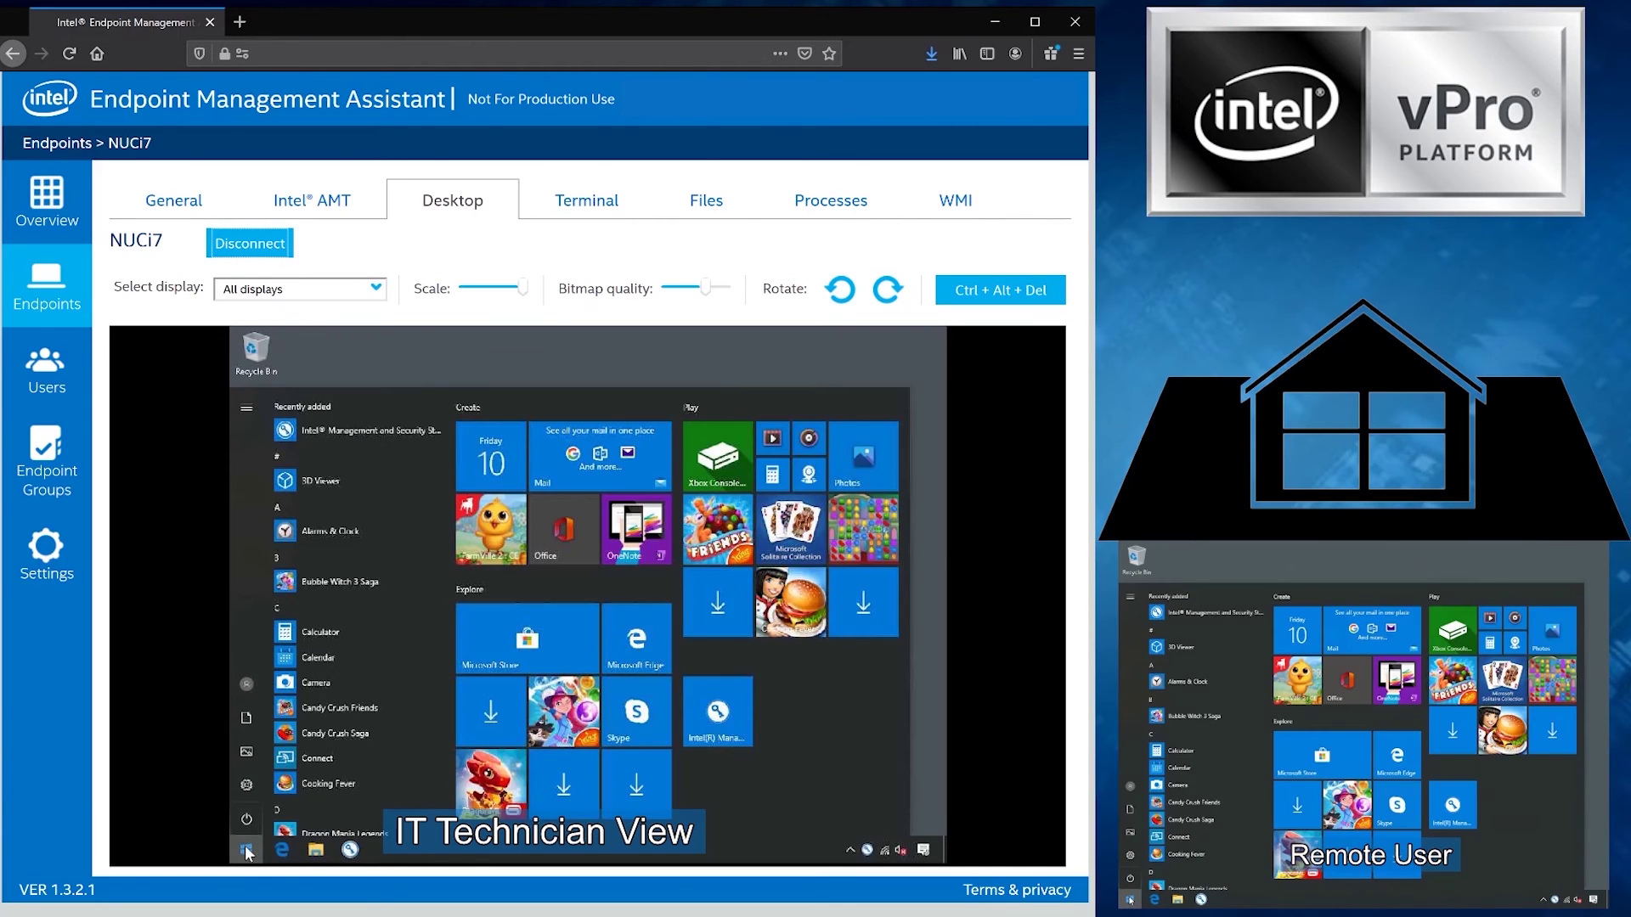
left_click(247, 851)
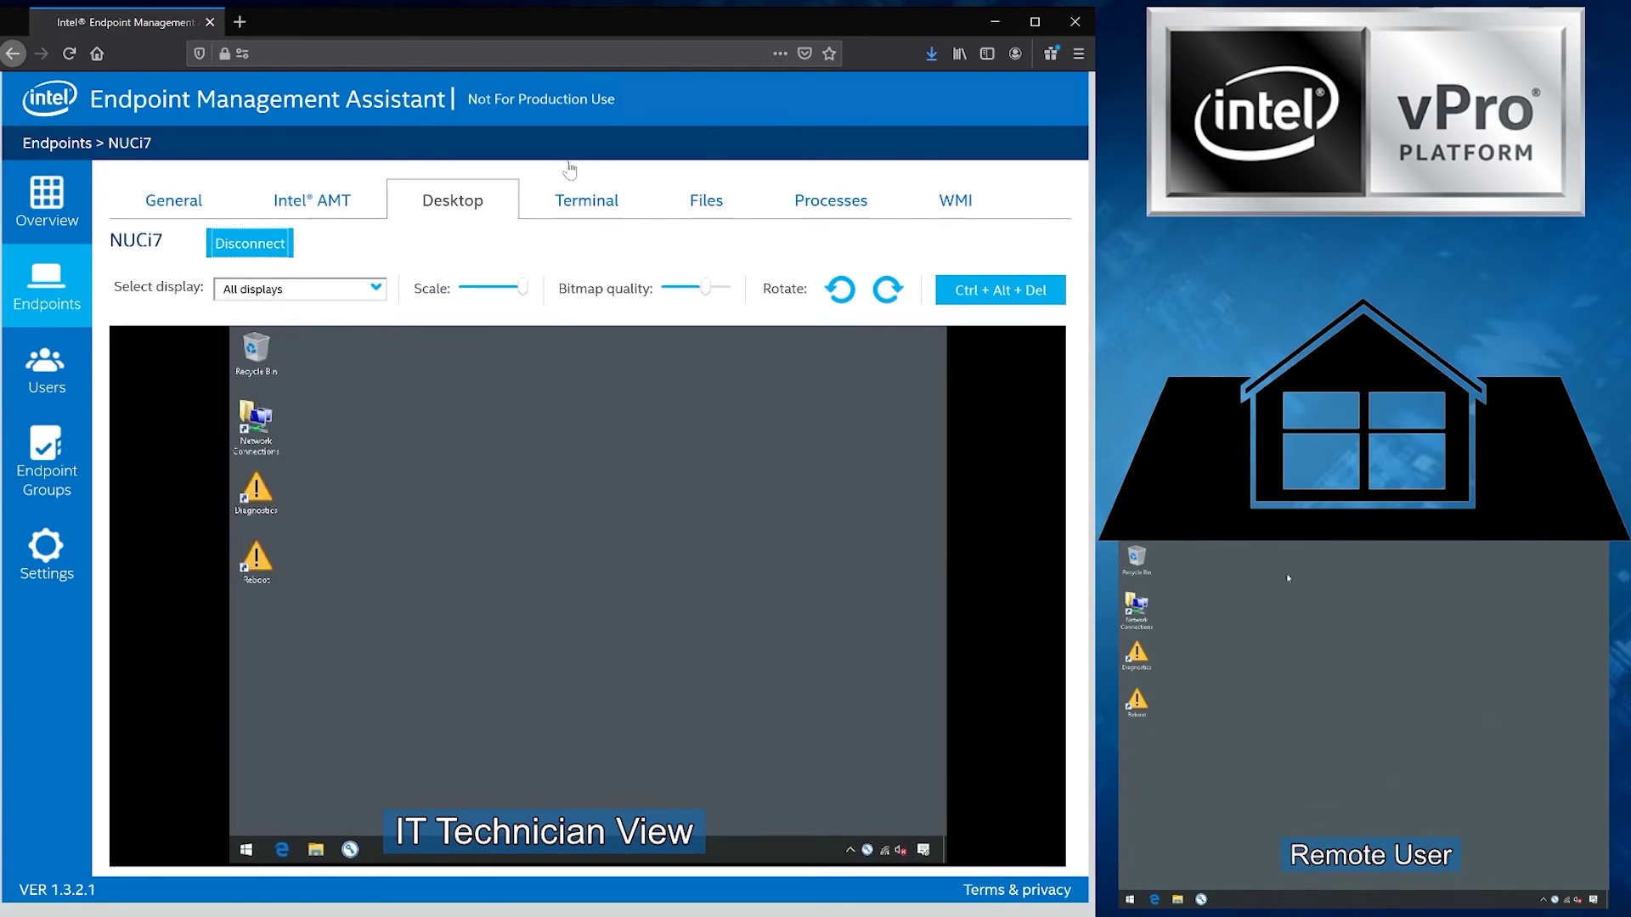
Step: Start a remote terminal on NUCi7, run CMD, then exit the shell
left_click(579, 204)
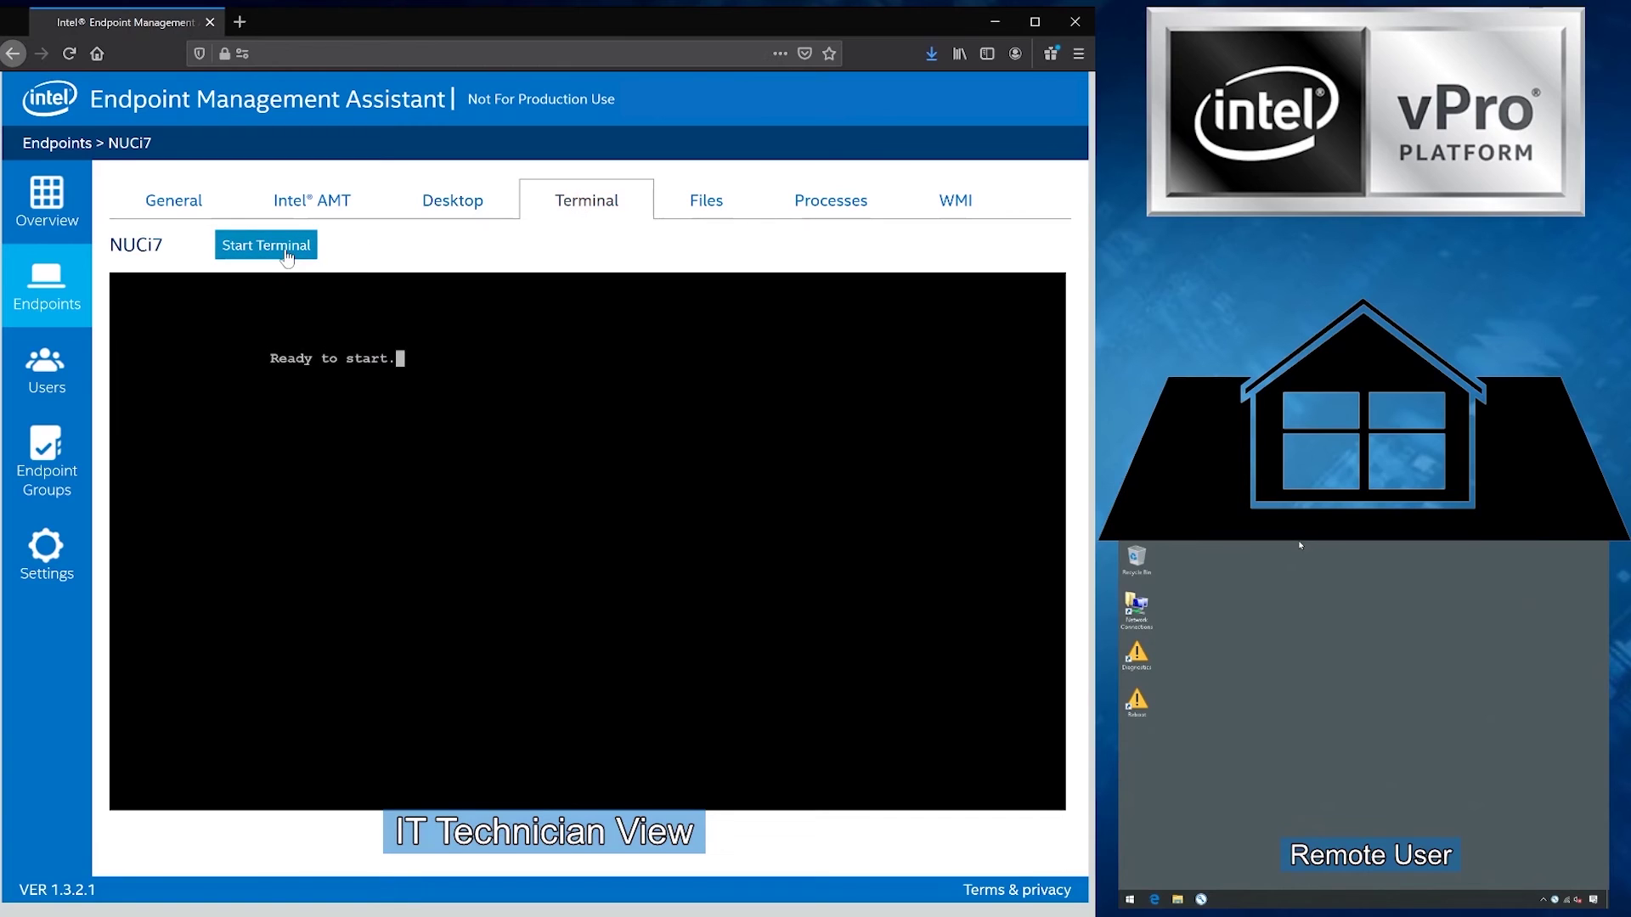
left_click(286, 252)
type("CMD")
key("Return")
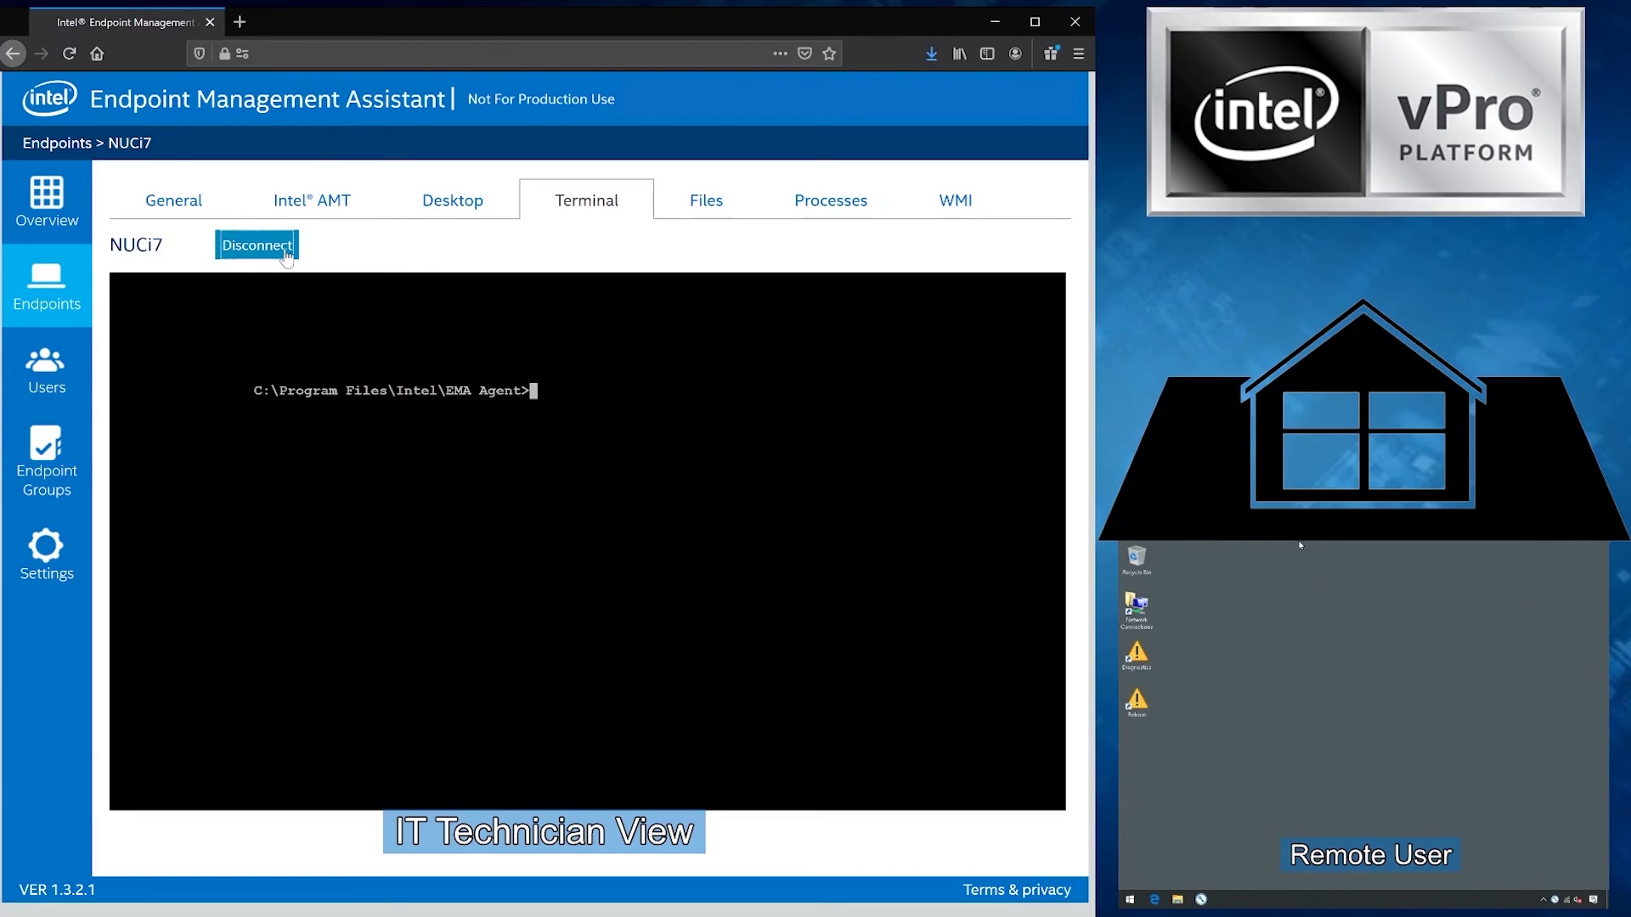
type("exit")
key("Return")
left_click(256, 245)
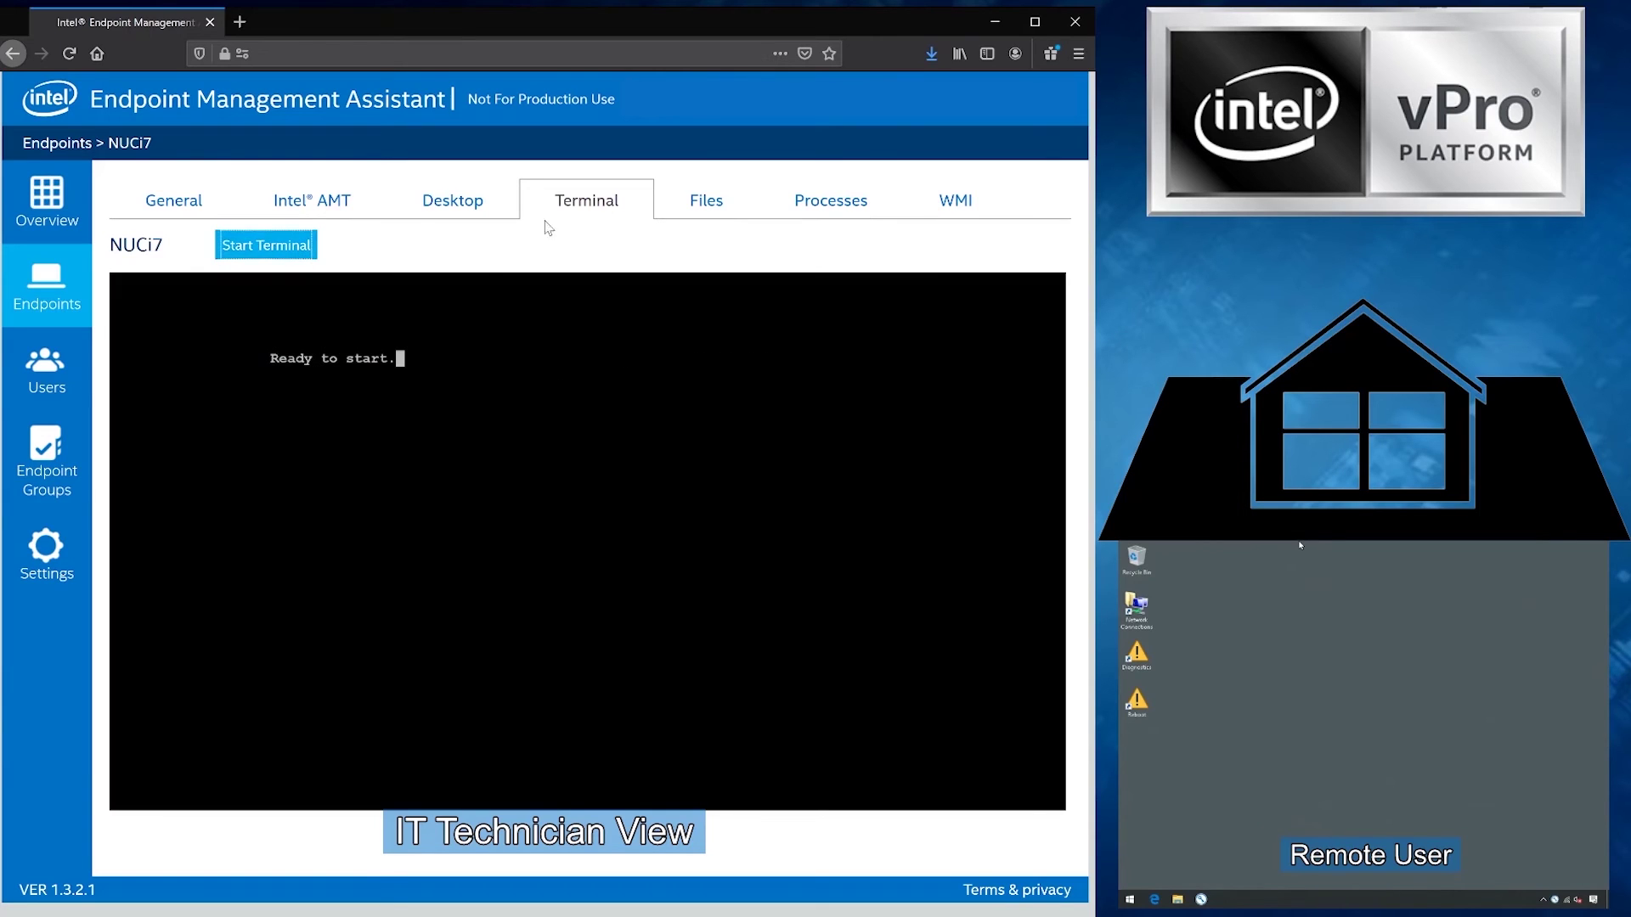
Step: Browse NUCi7's drives in Files and load its running process list
left_click(702, 214)
left_click(272, 246)
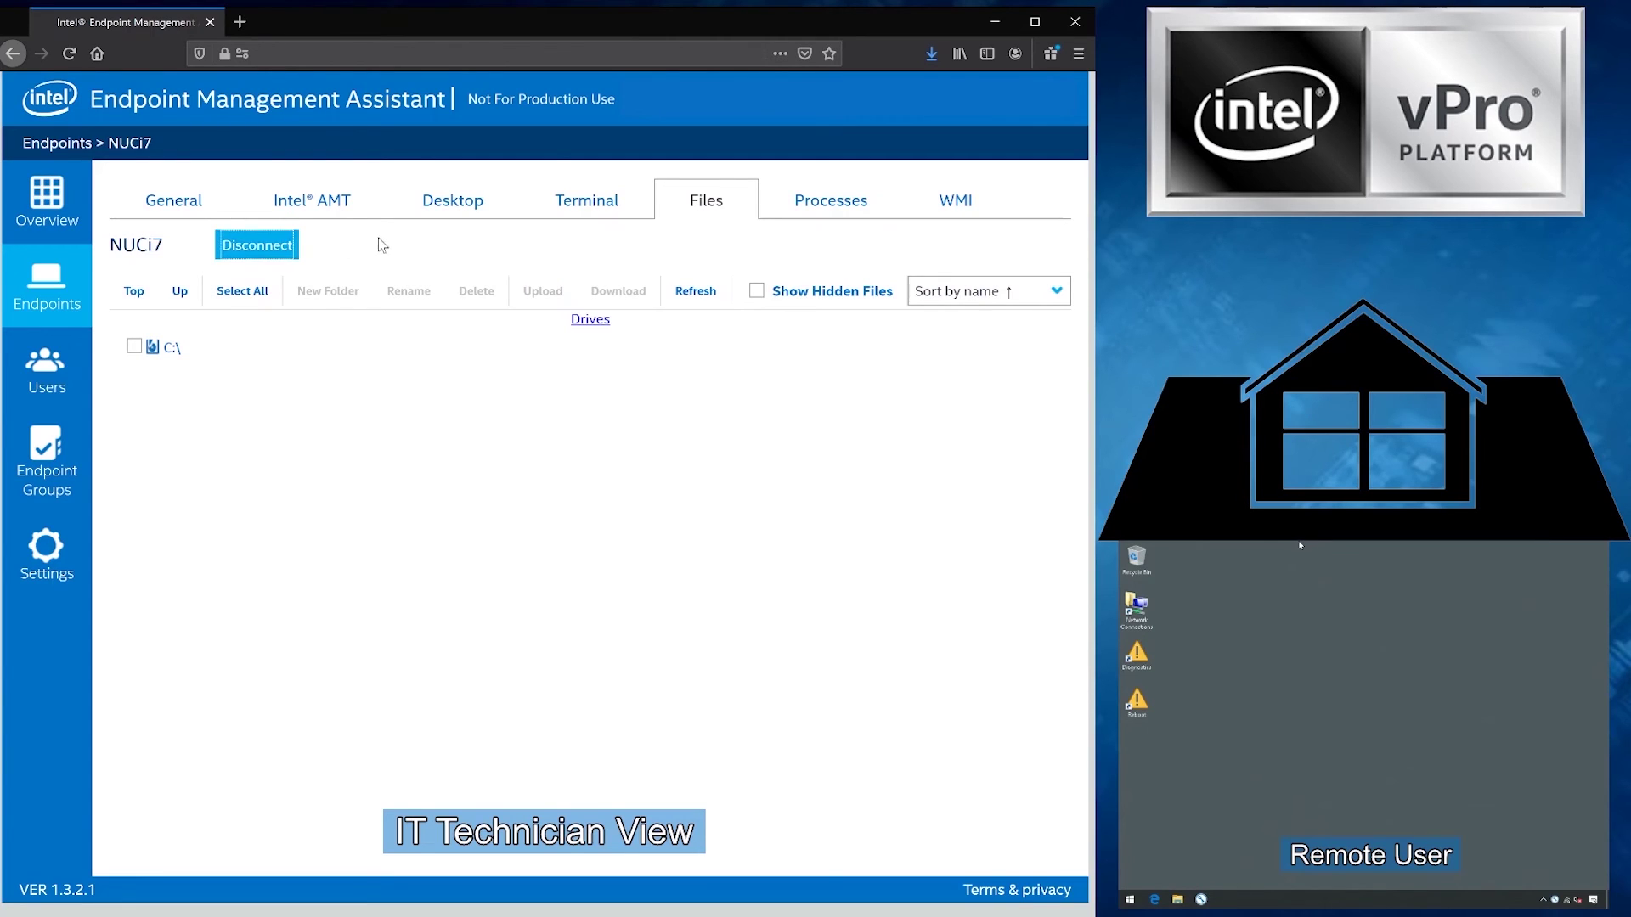
left_click(808, 211)
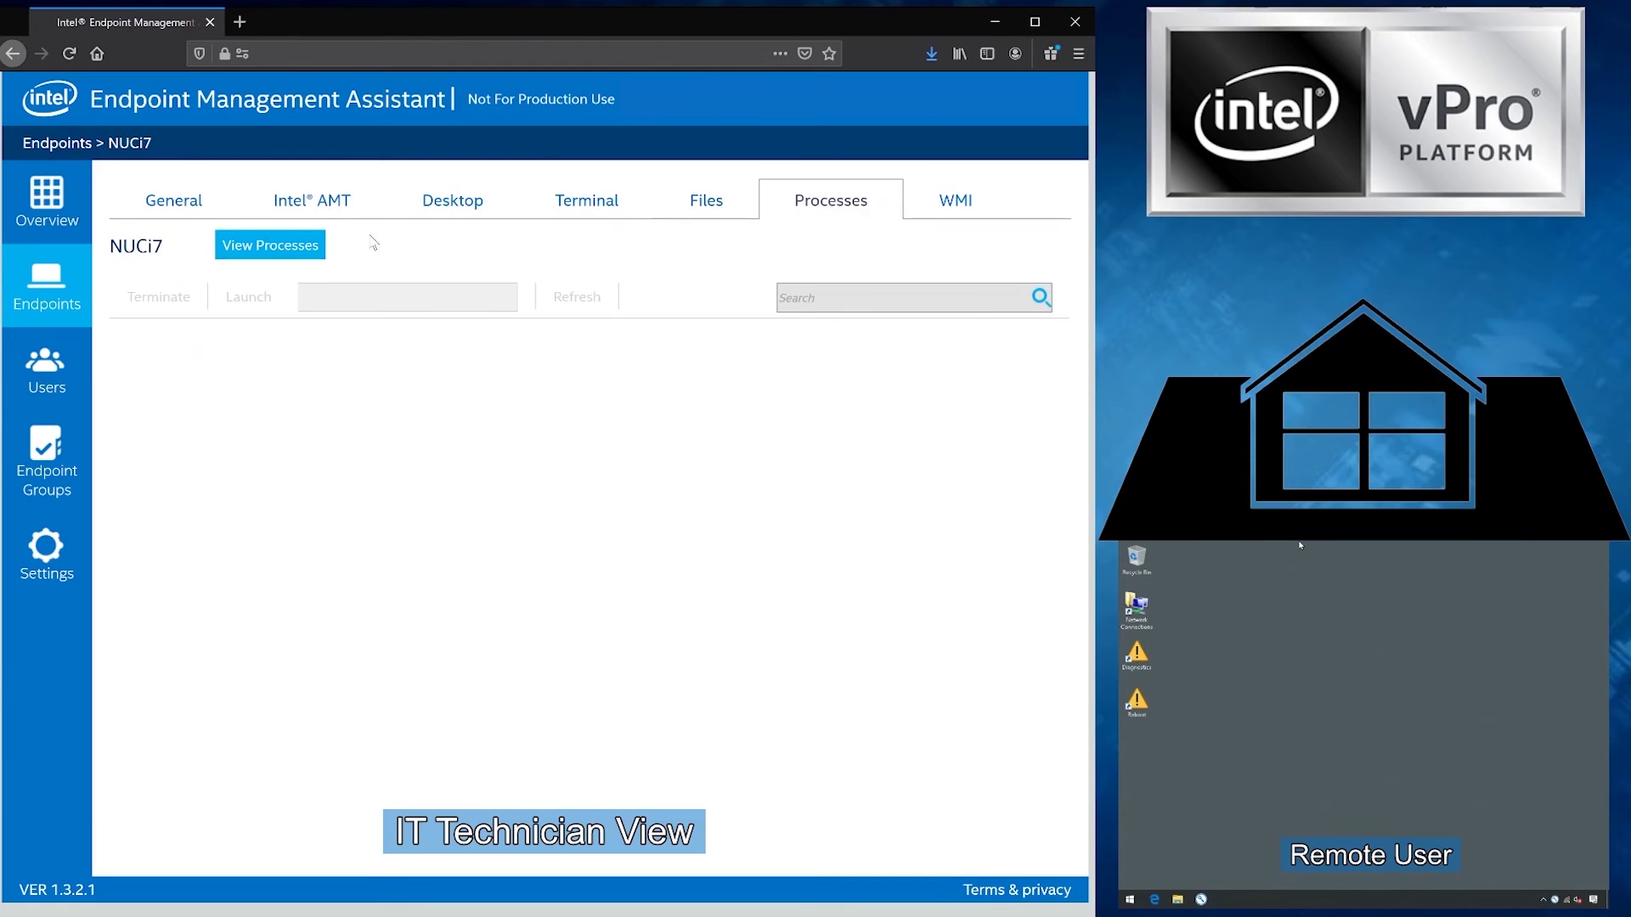
left_click(311, 248)
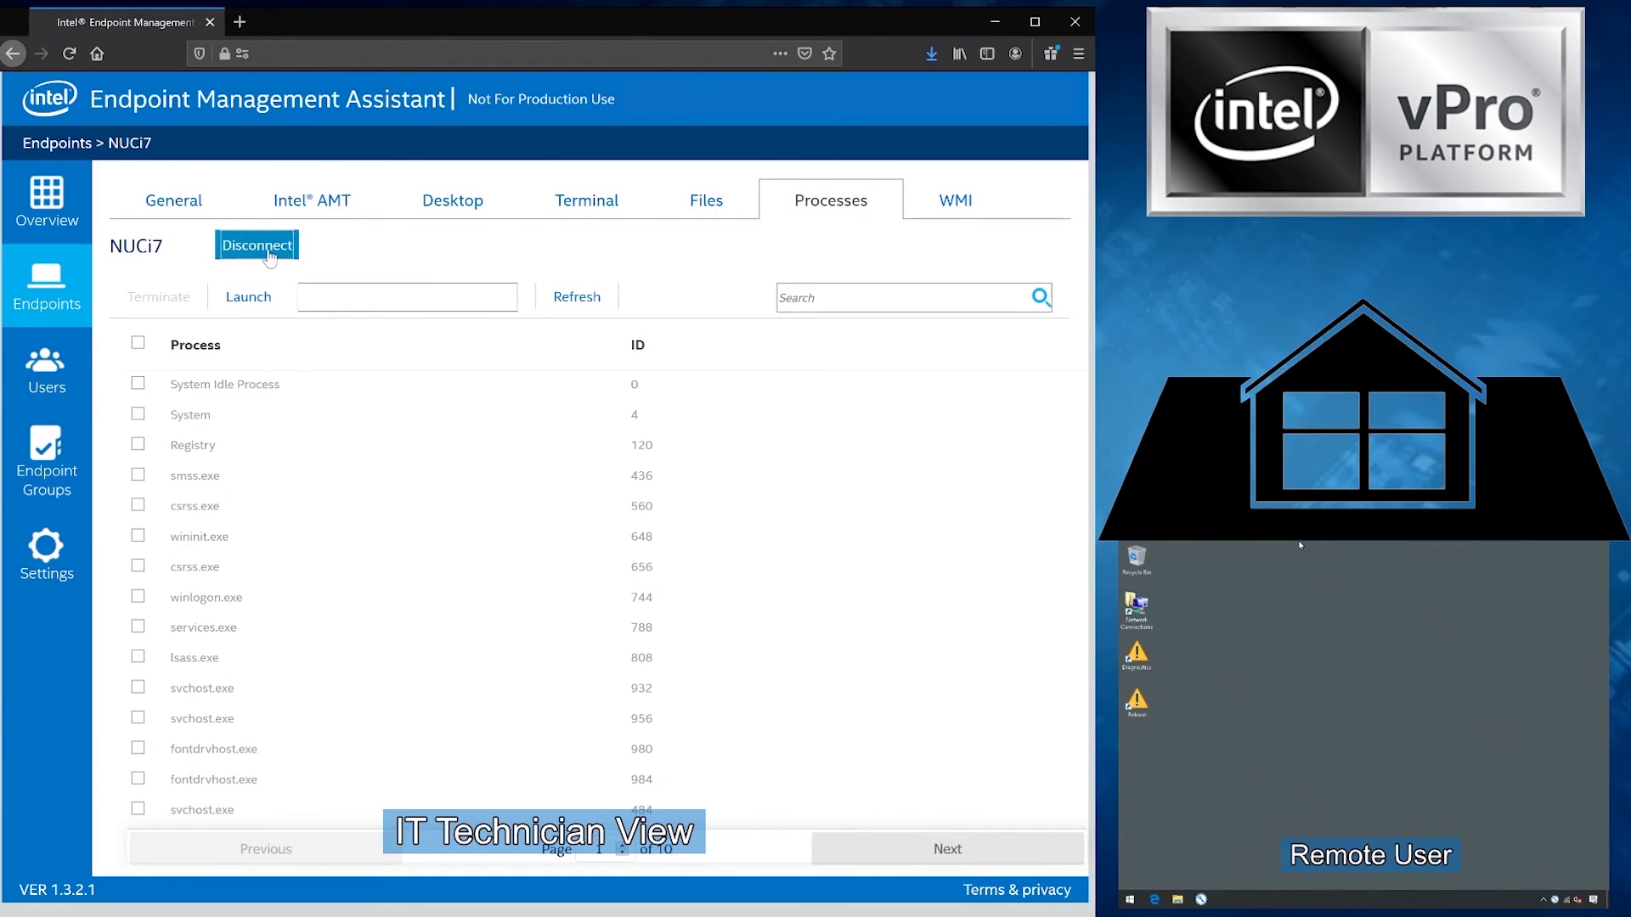
Step: Close the process session and run the Win32_Process WMI query, returning 150 rows
left_click(274, 255)
left_click(943, 210)
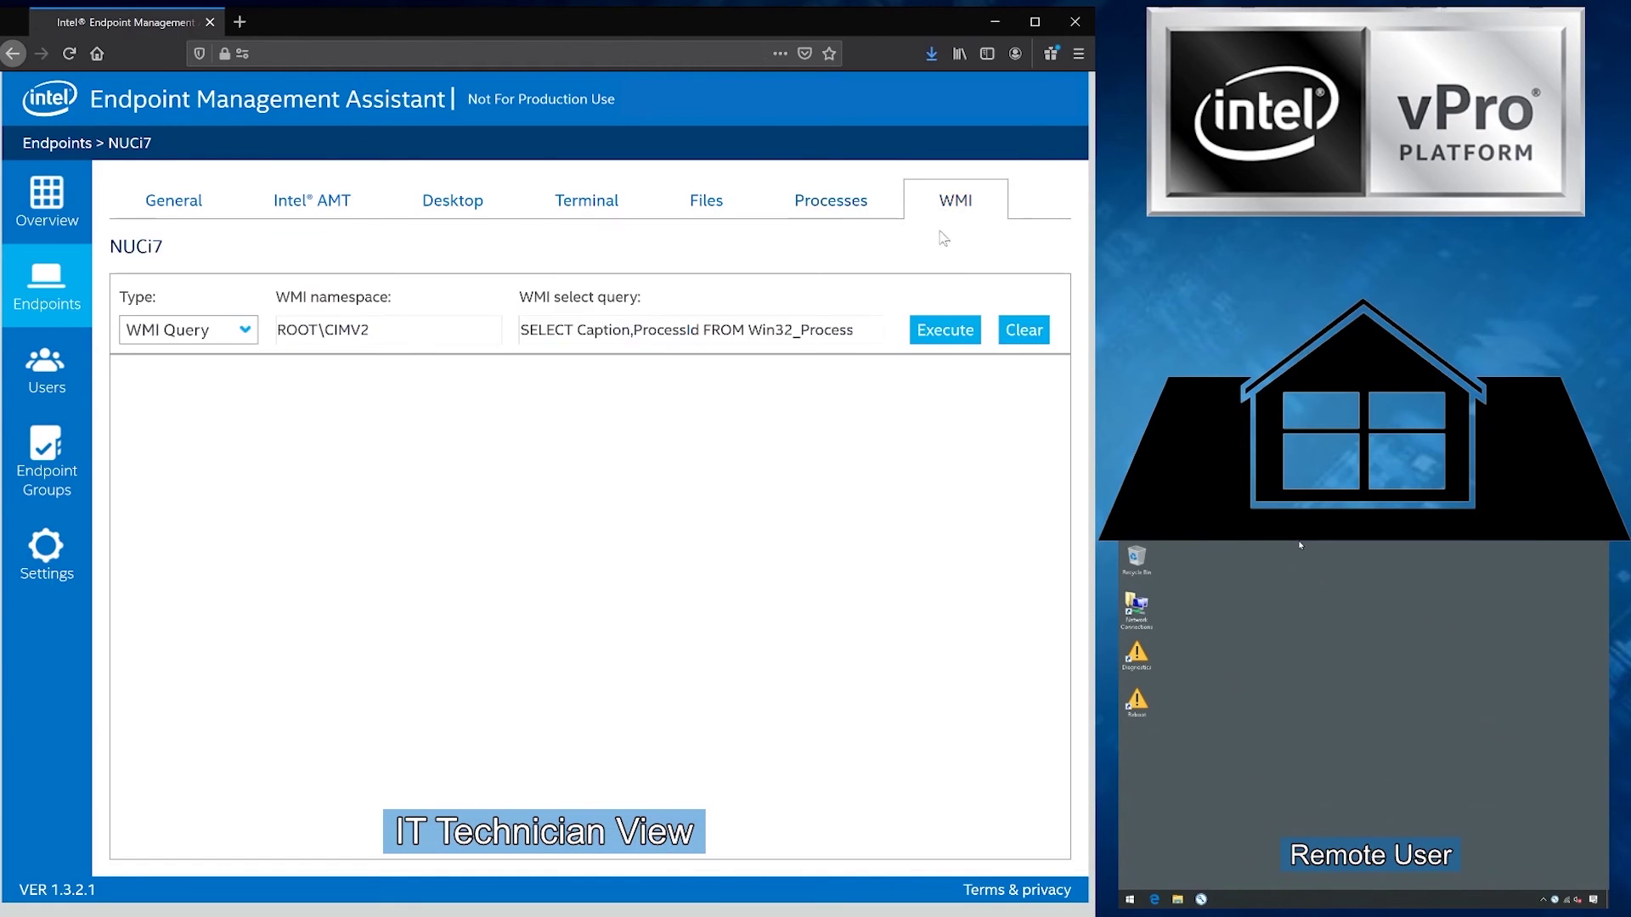
left_click(954, 332)
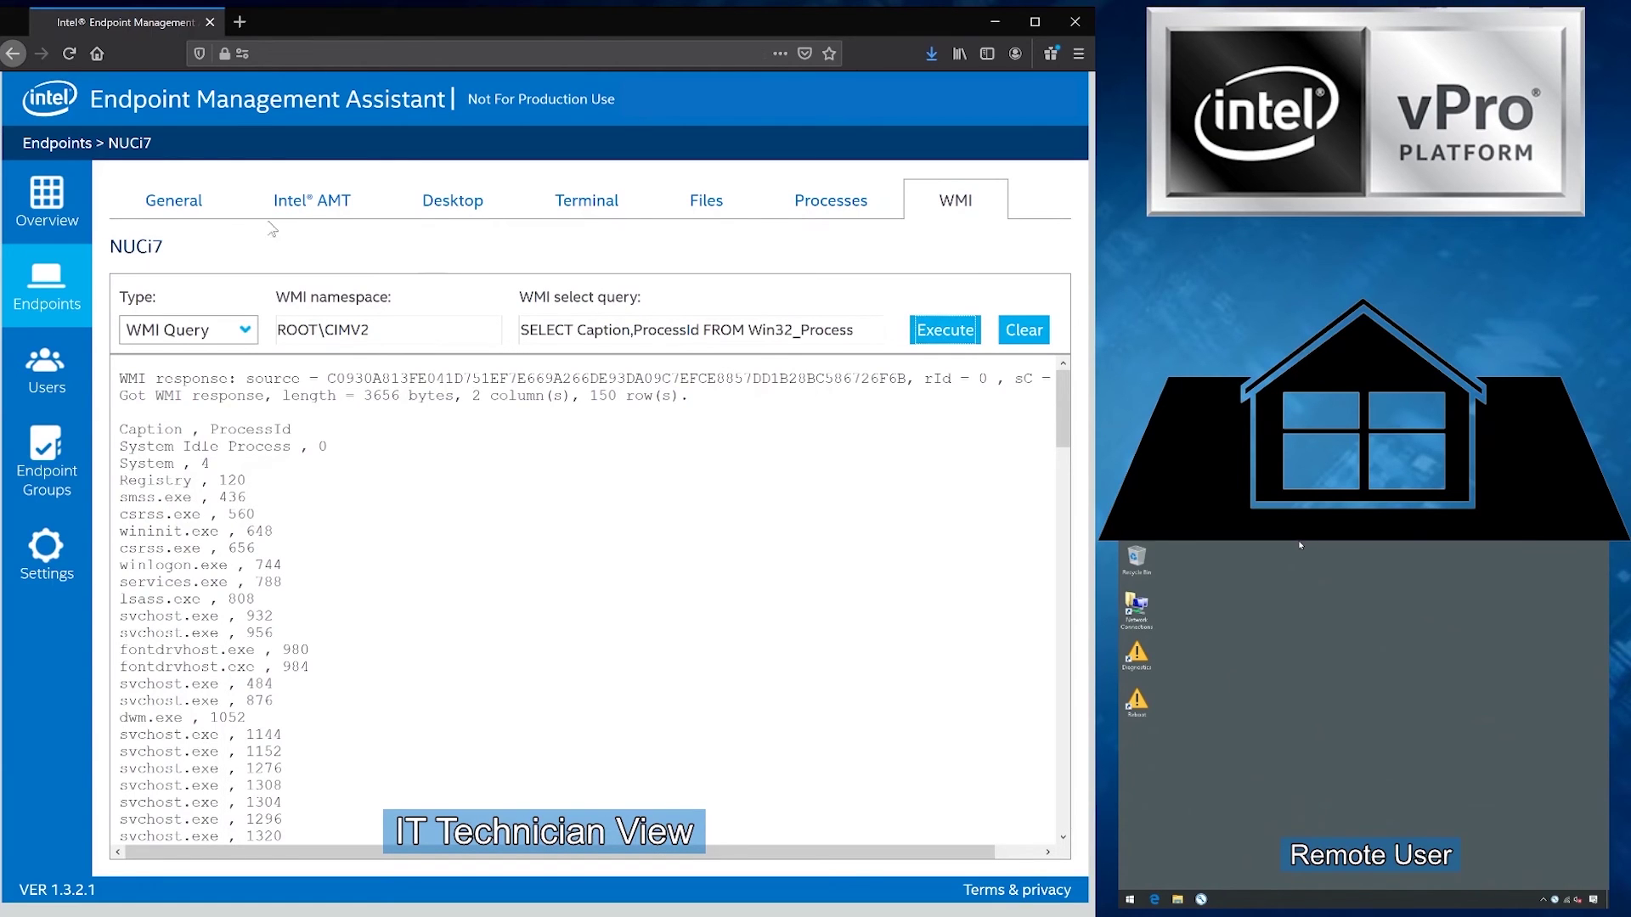
Step: Refresh NUCi7's General page to show CIRA Connected, then launch the Intel AMT Remote Desktop viewer
left_click(174, 202)
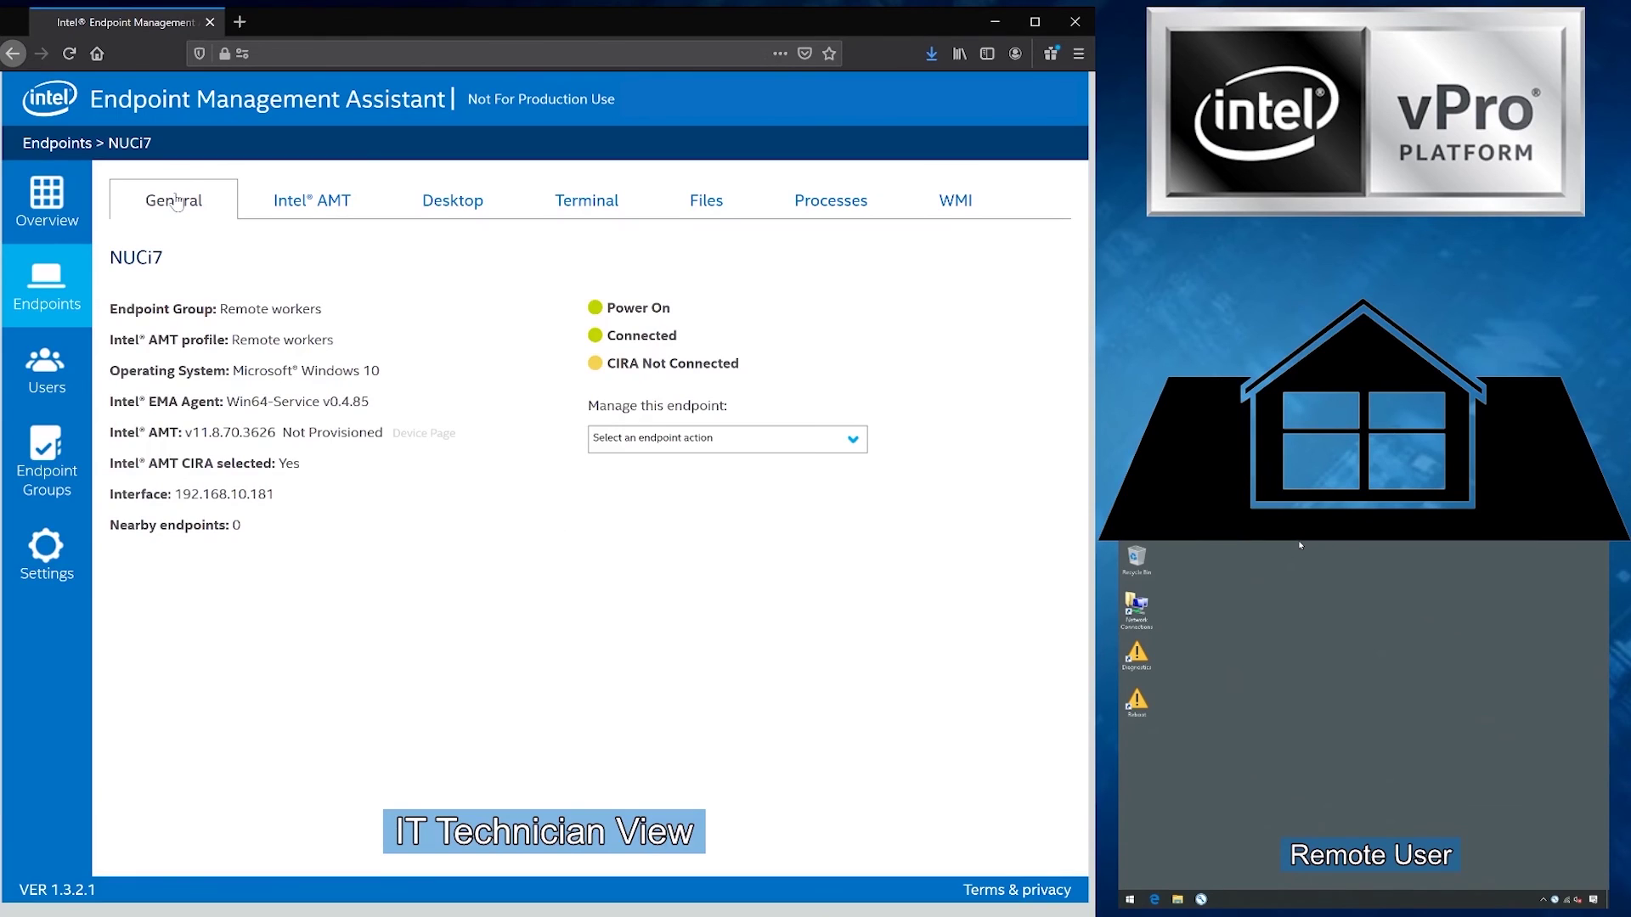
left_click(70, 54)
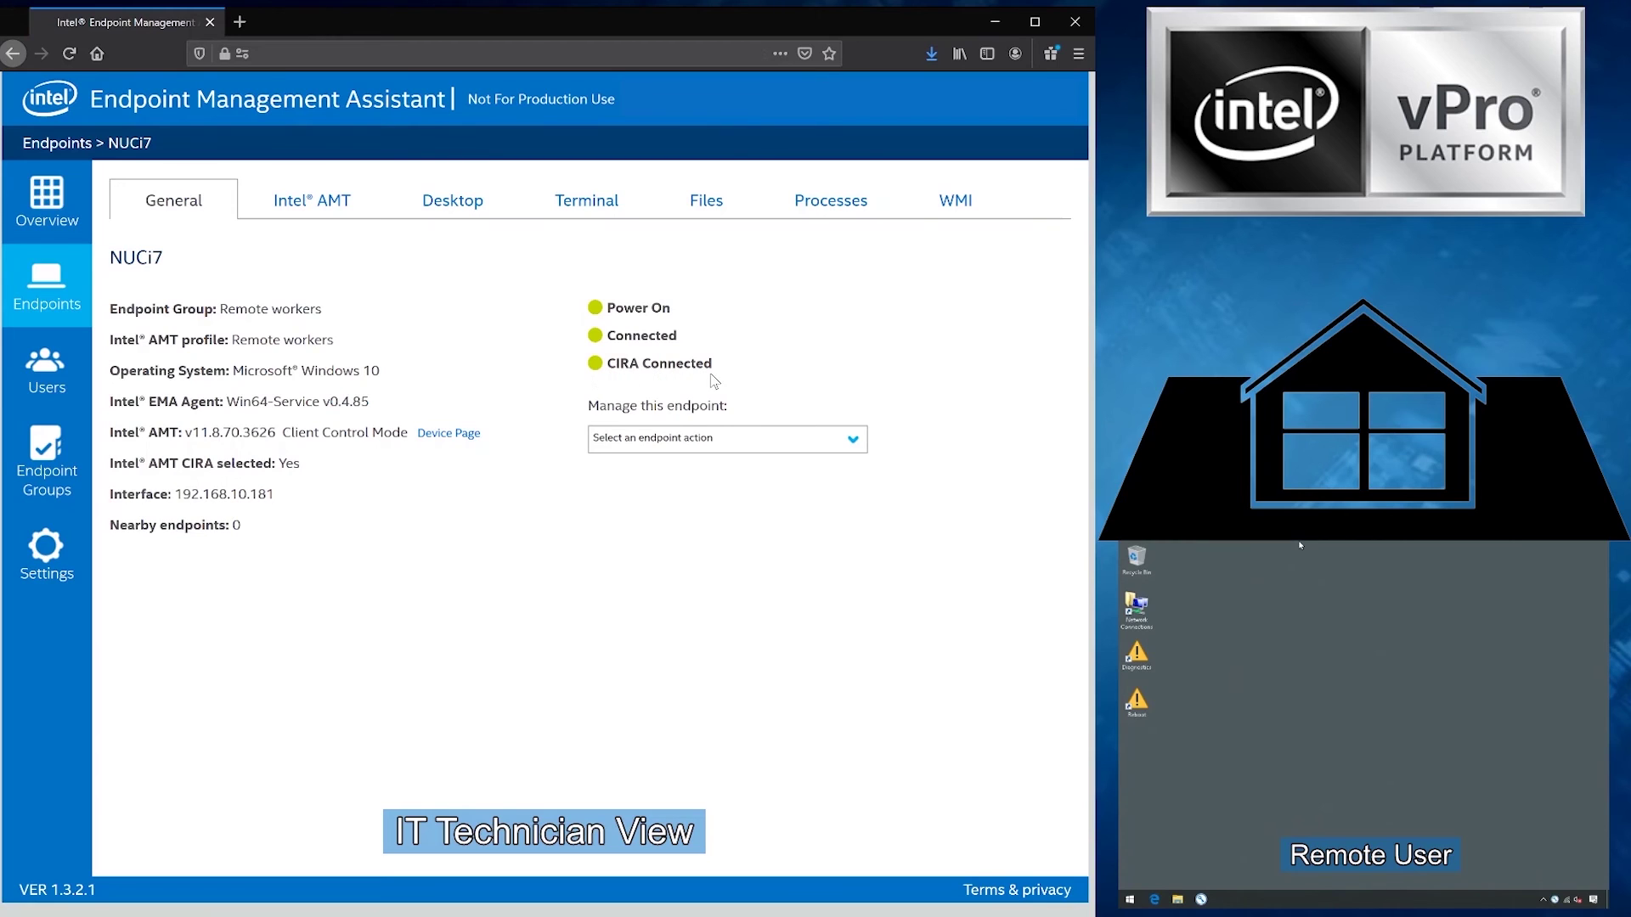
left_click(294, 205)
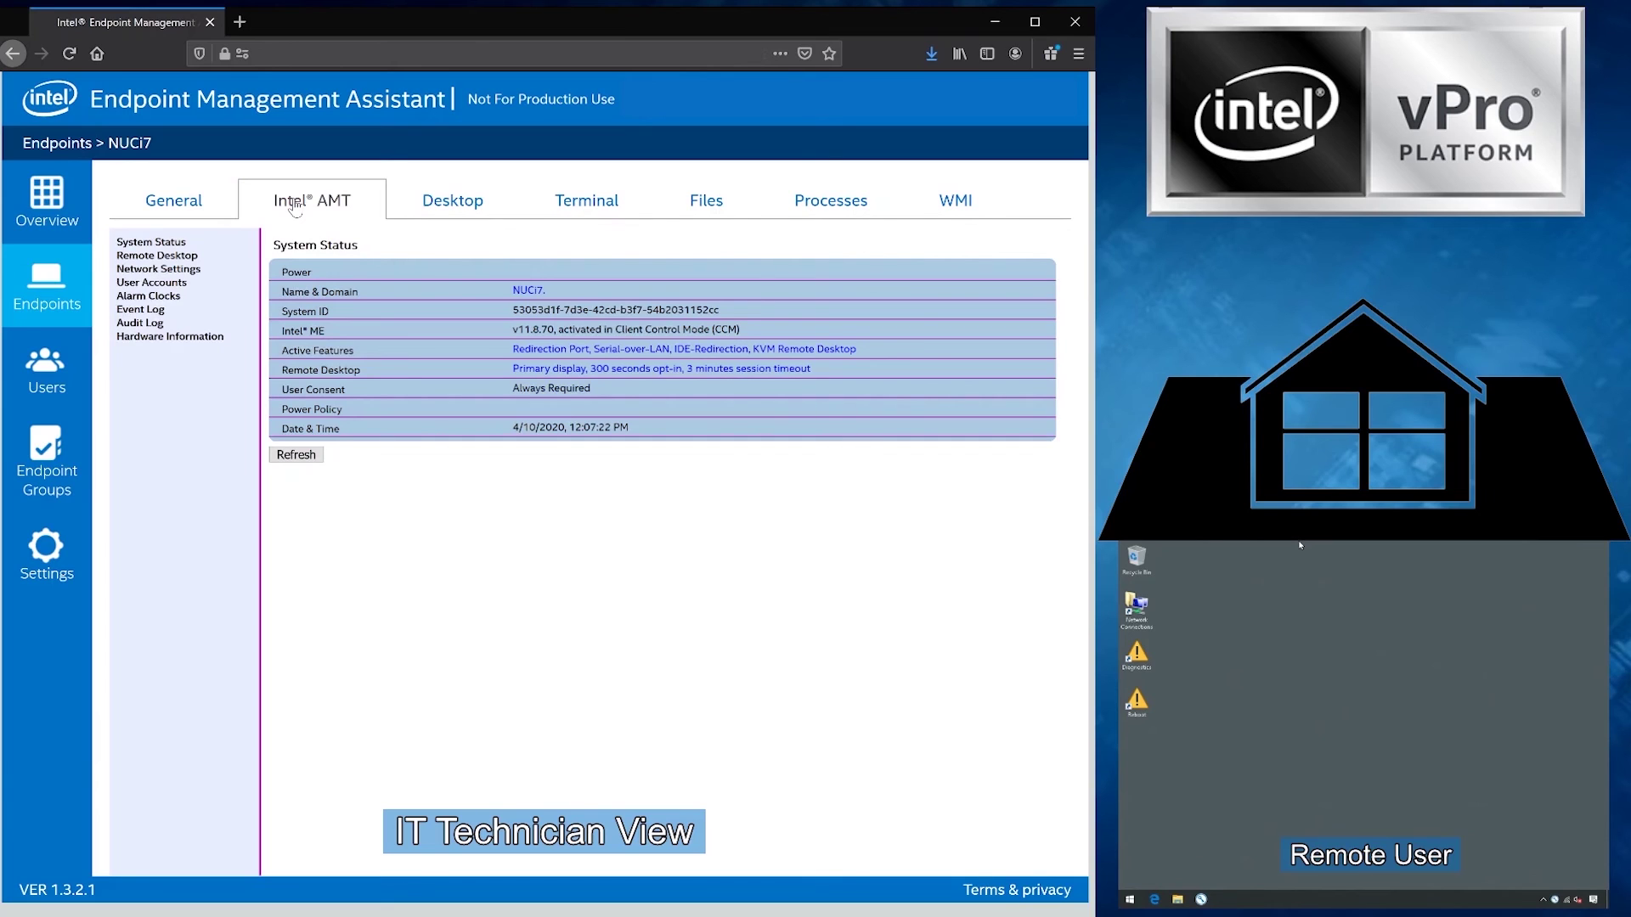
left_click(185, 257)
Step: Connect the Intel AMT remote desktop with user consent and open NUCi7's Start menu
left_click(360, 268)
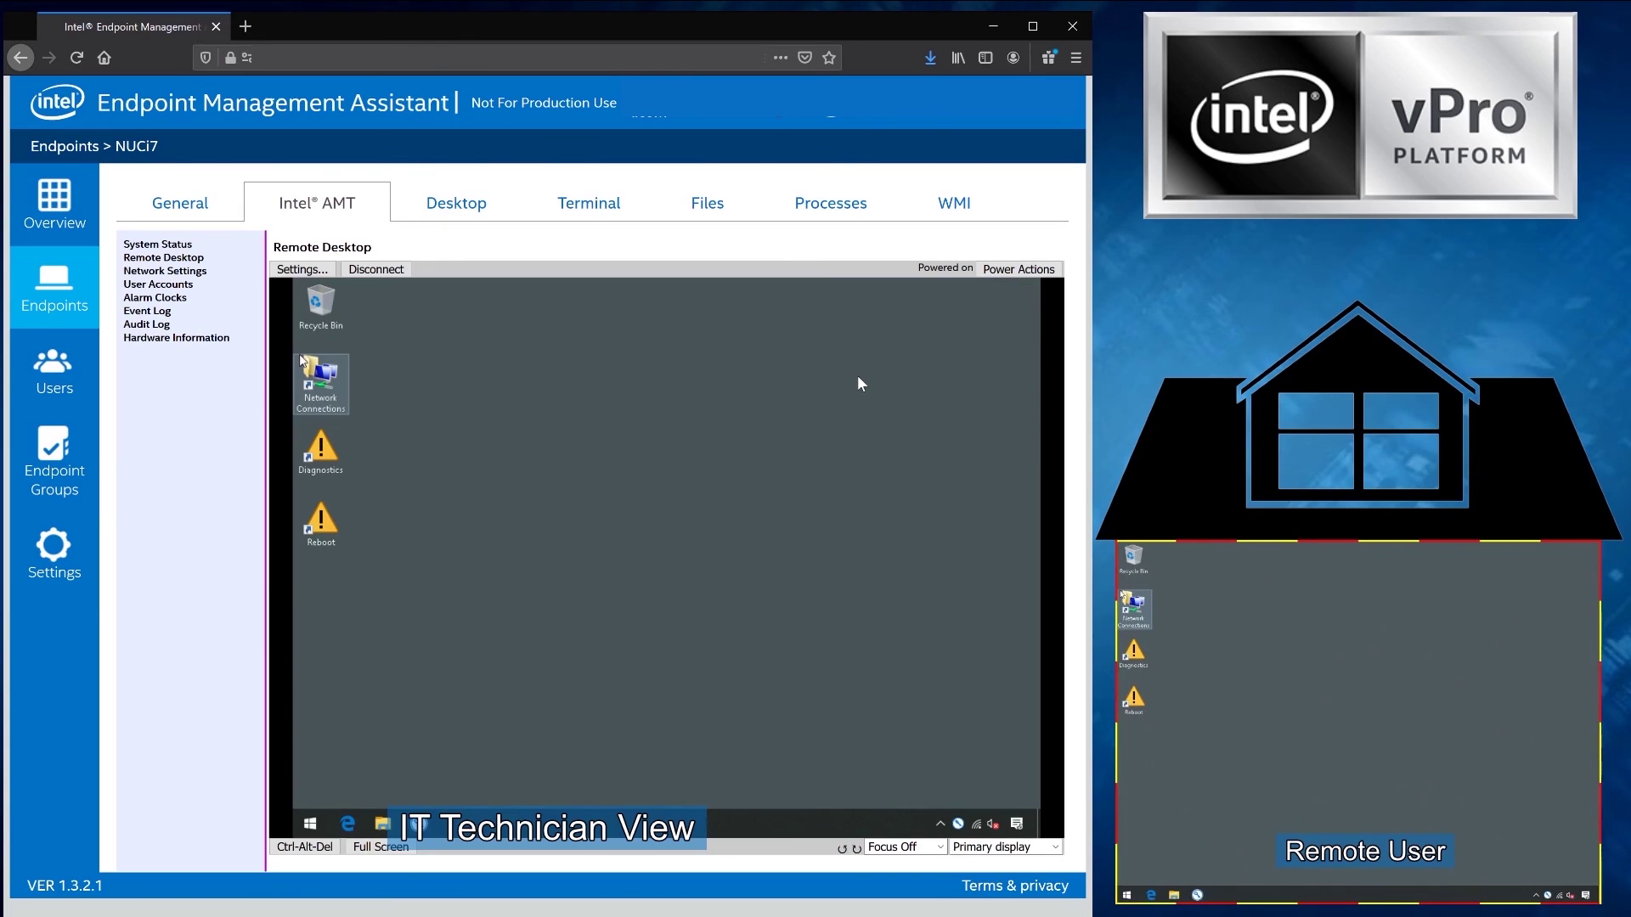
left_click(311, 825)
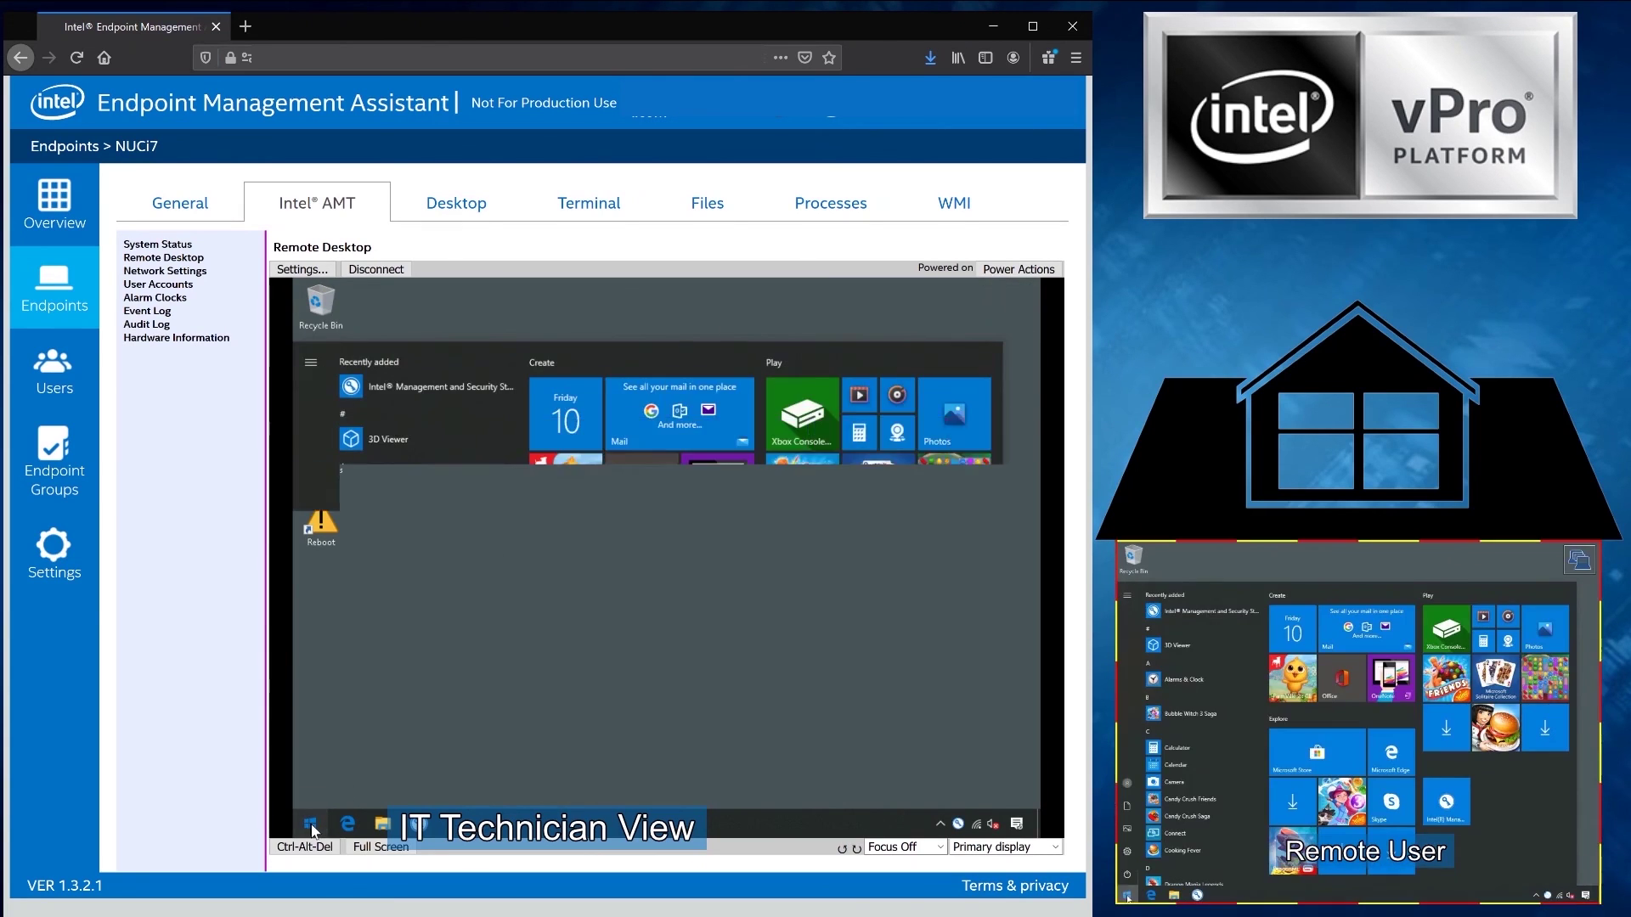